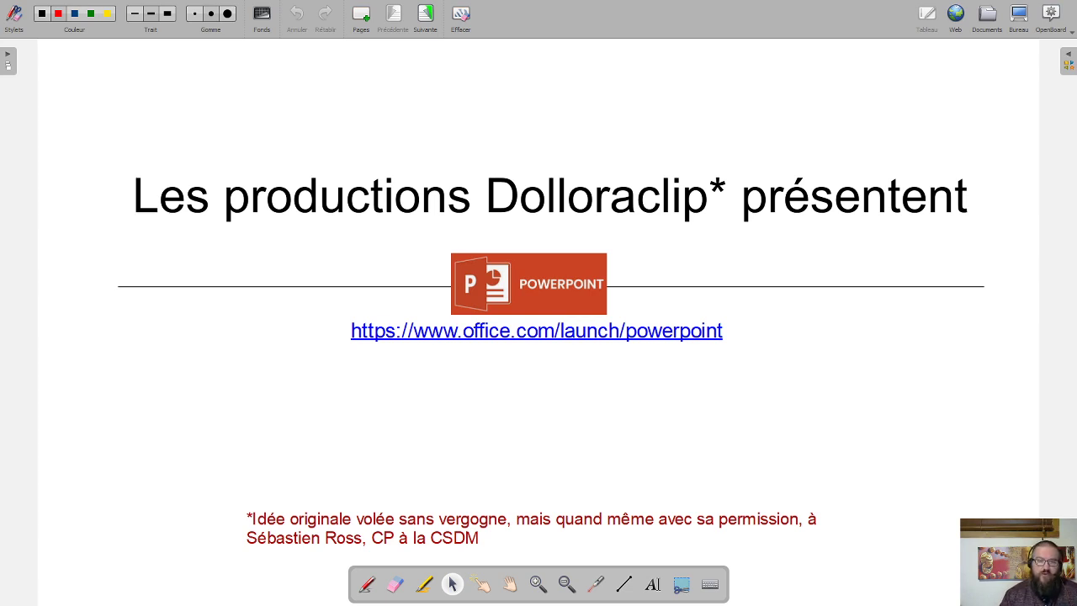
# Advance the OpenBoard board to the page outlining Videos 1 to 5
pyautogui.click(428, 20)
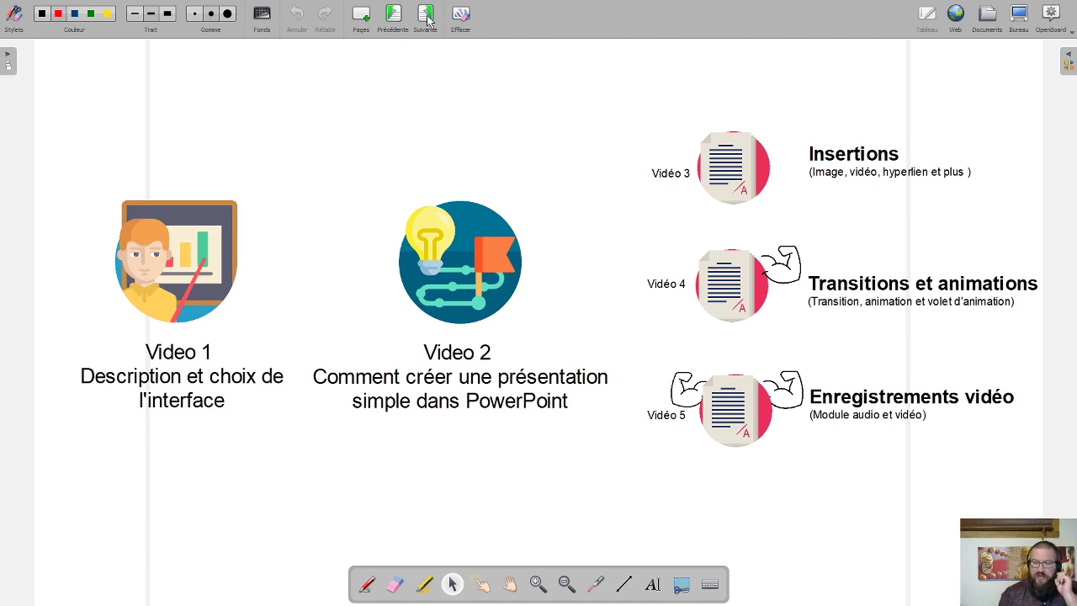
# Launch PowerPoint full screen, create a blank presentation and apply the lettuce-photo design idea
pyautogui.click(1018, 18)
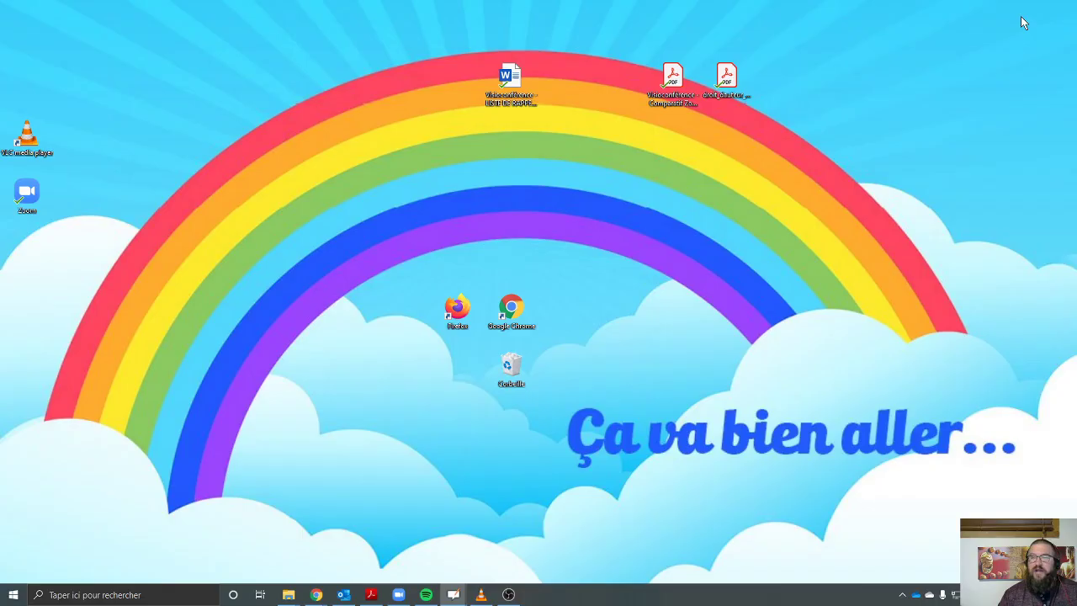
pyautogui.press('super')
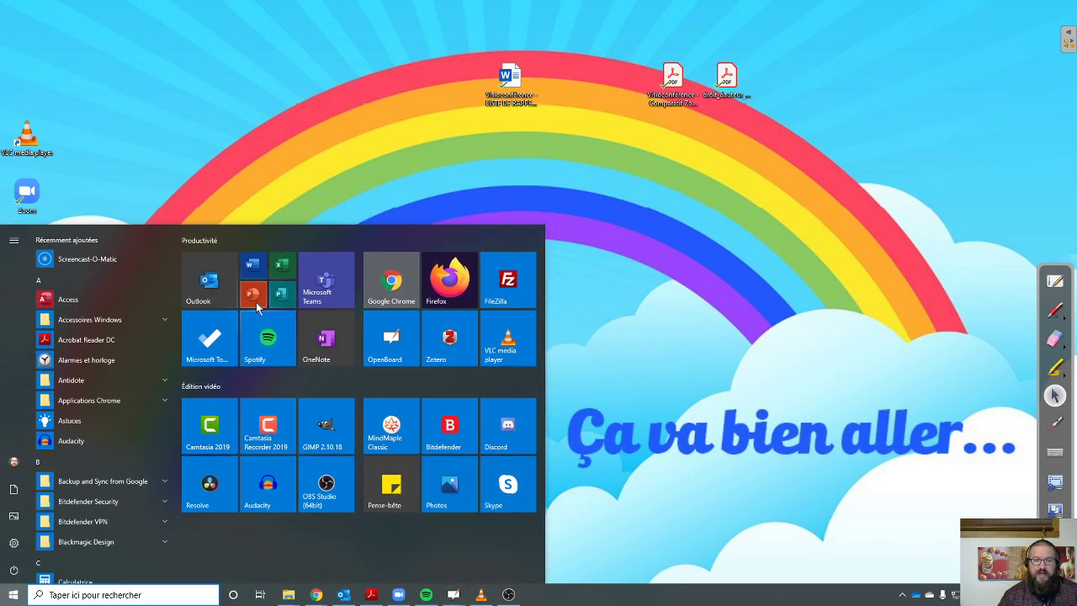
pyautogui.click(256, 296)
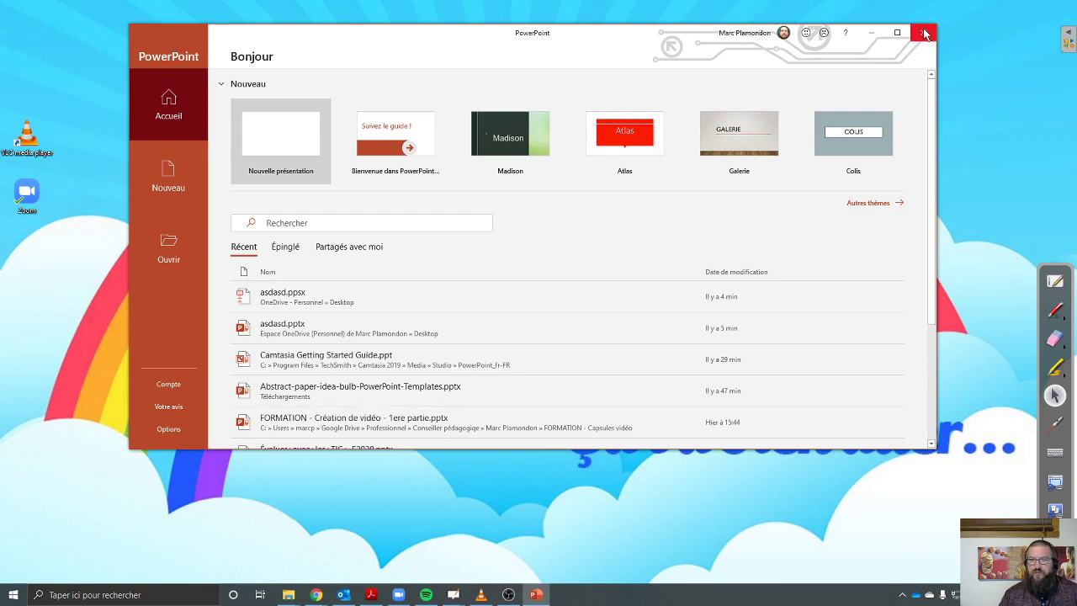
pyautogui.click(896, 34)
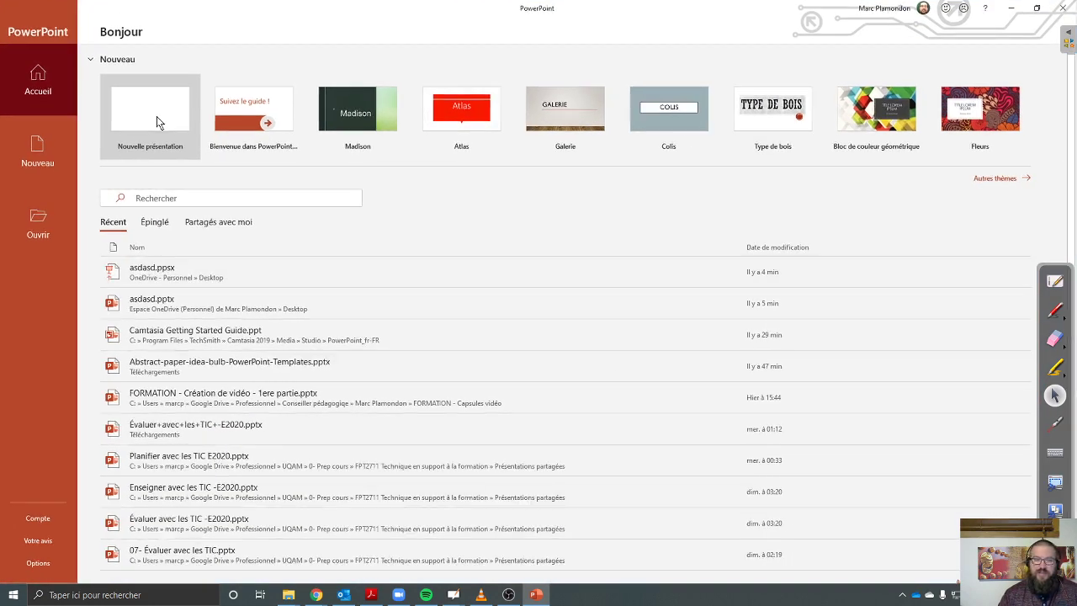
pyautogui.click(156, 118)
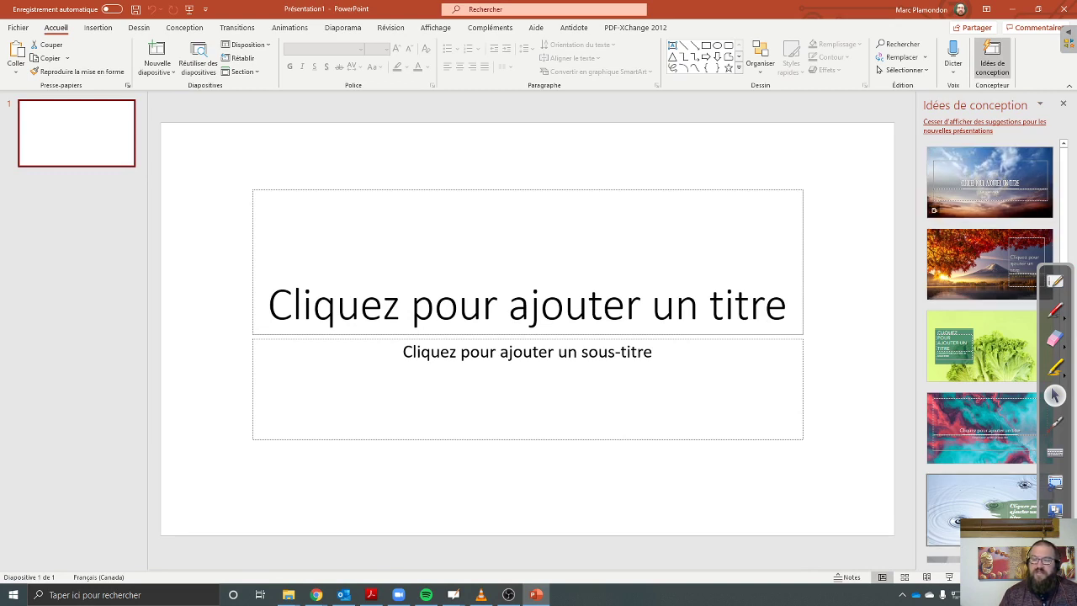
pyautogui.click(980, 349)
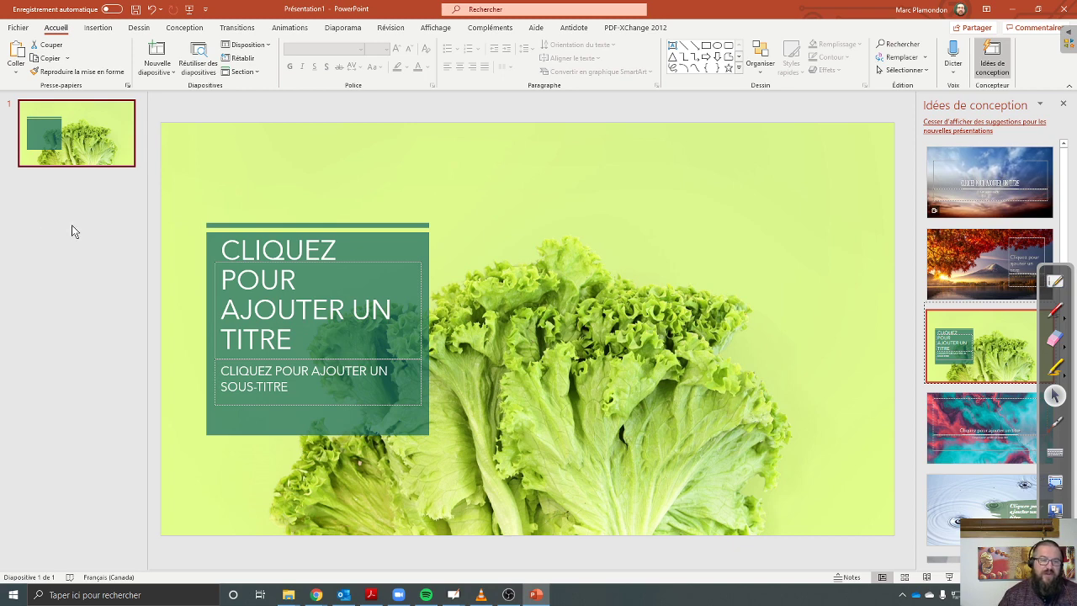
# Add three new slides from the slide pane, making four slides in total
pyautogui.press('ctrl')
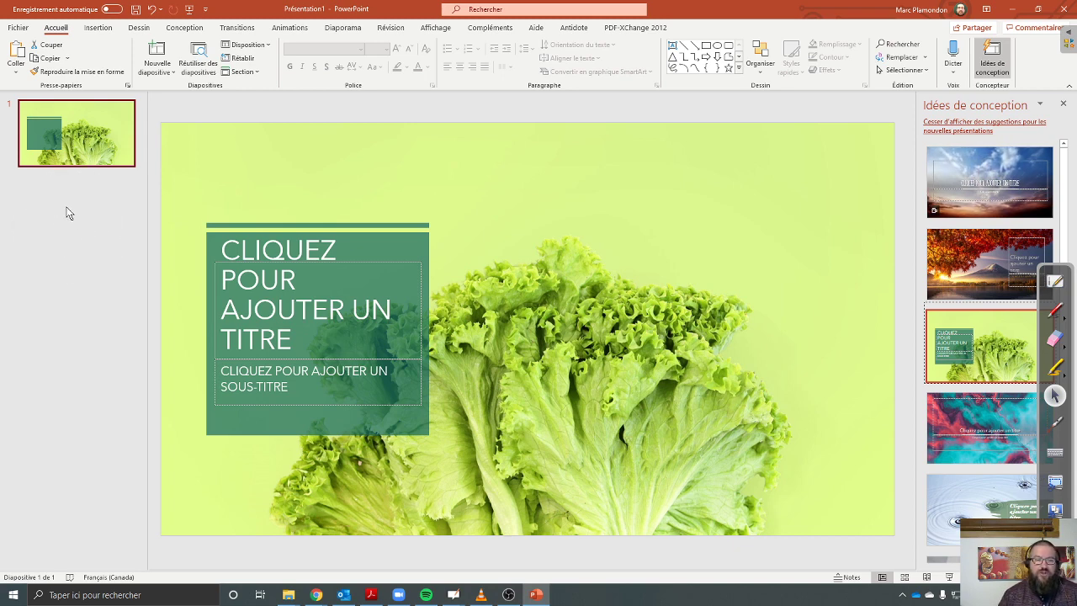
pyautogui.rightClick(66, 210)
pyautogui.click(122, 252)
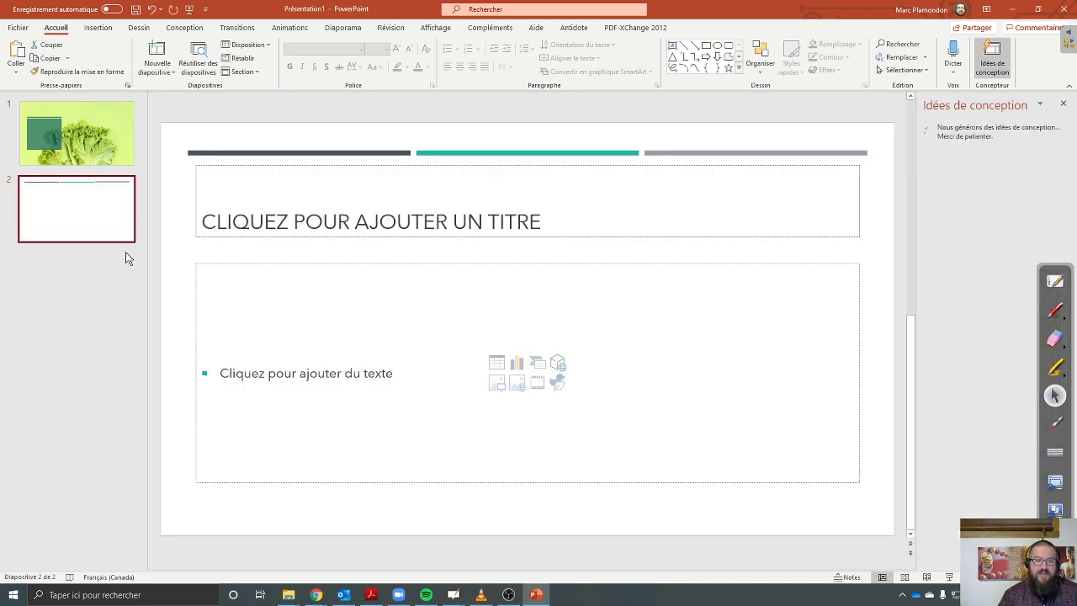
pyautogui.rightClick(87, 281)
pyautogui.click(132, 318)
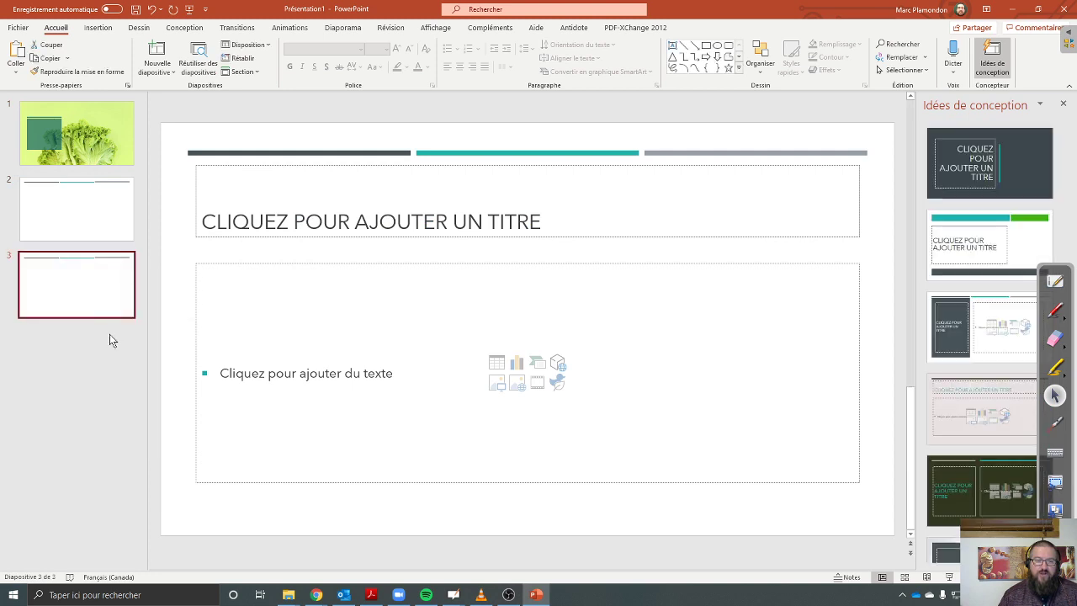
pyautogui.rightClick(78, 362)
pyautogui.click(118, 402)
# Change slide 2 to the Title Slide layout, then select slide 4
pyautogui.click(74, 244)
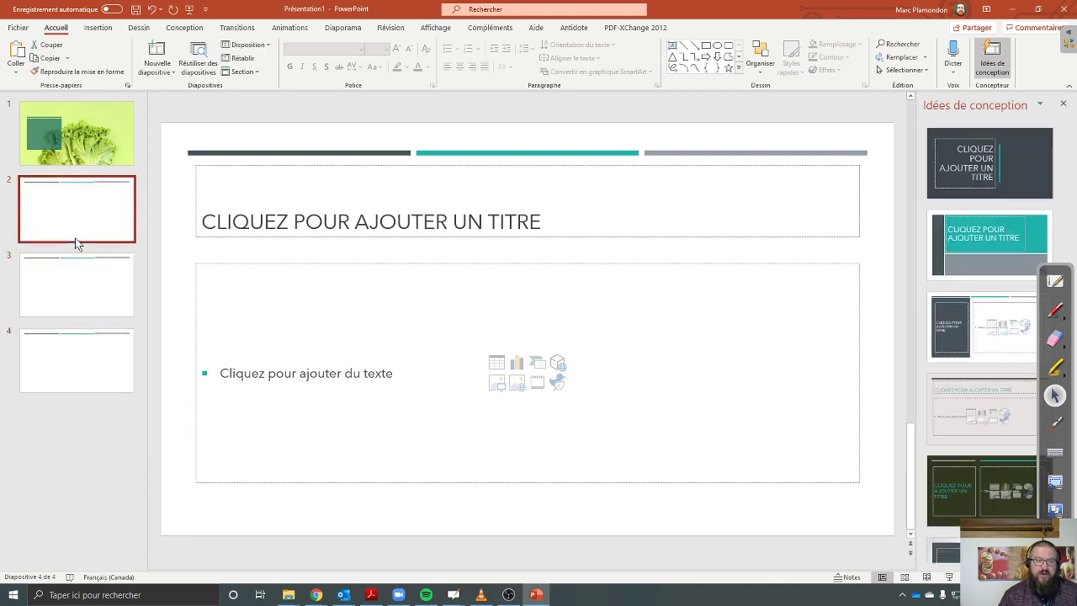
pyautogui.rightClick(77, 239)
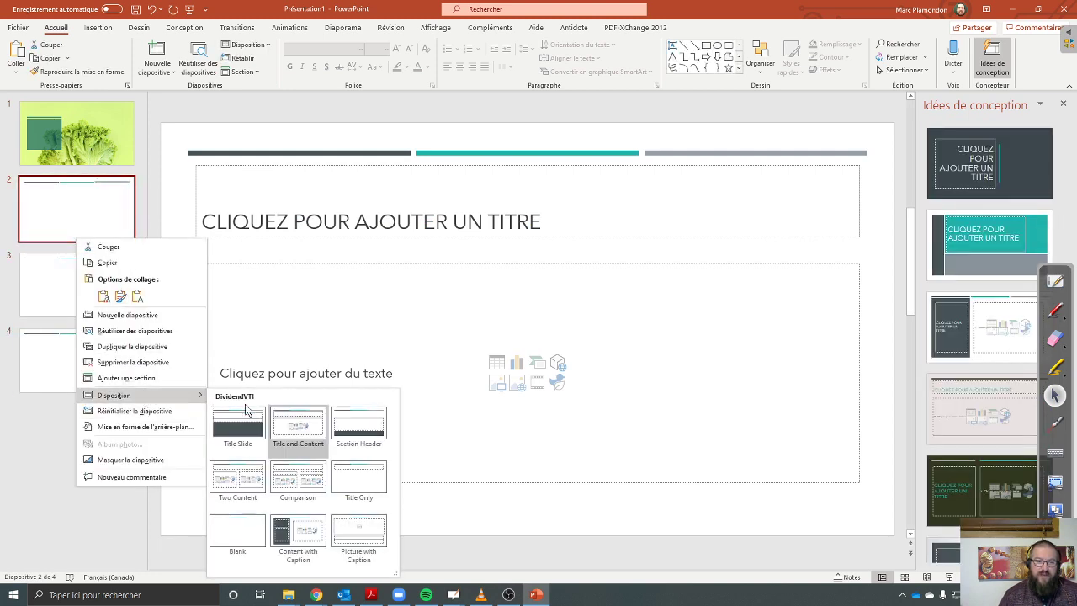
pyautogui.click(239, 429)
pyautogui.click(48, 481)
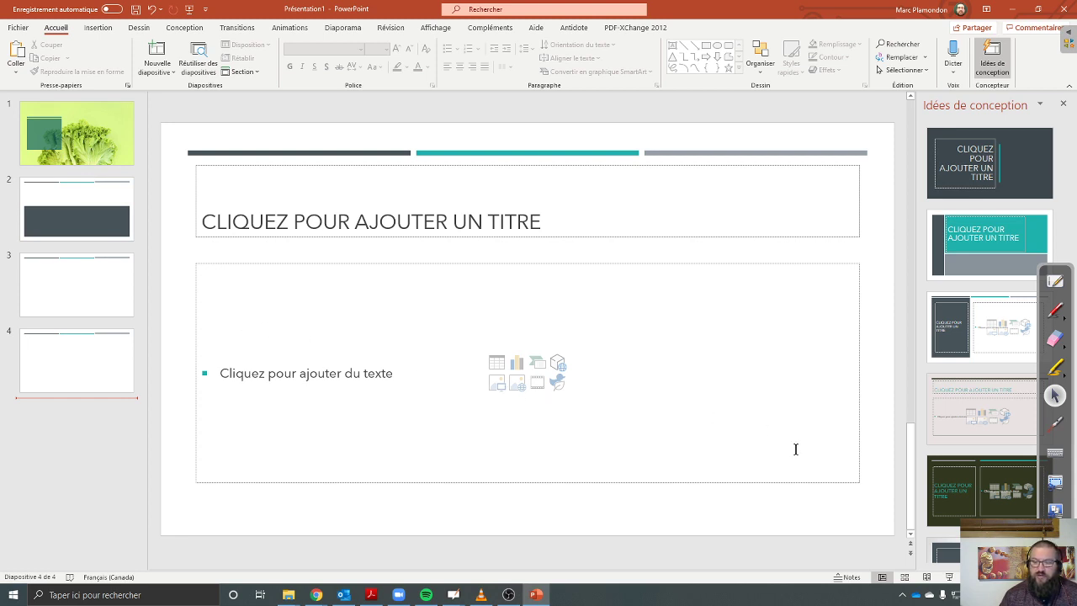
pyautogui.click(948, 579)
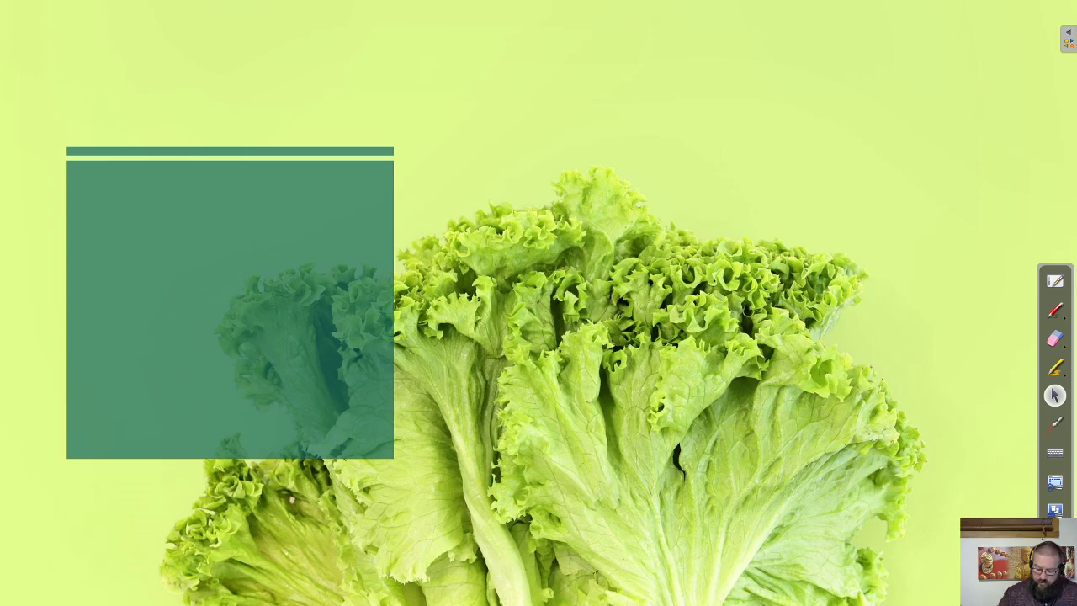
pyautogui.press('Right')
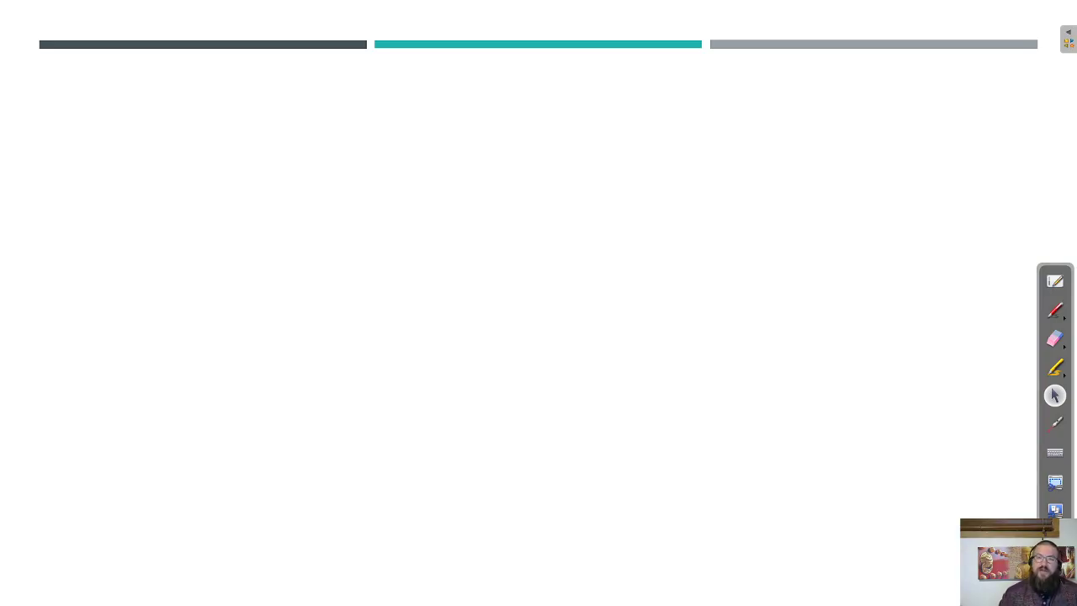
pyautogui.press('b')
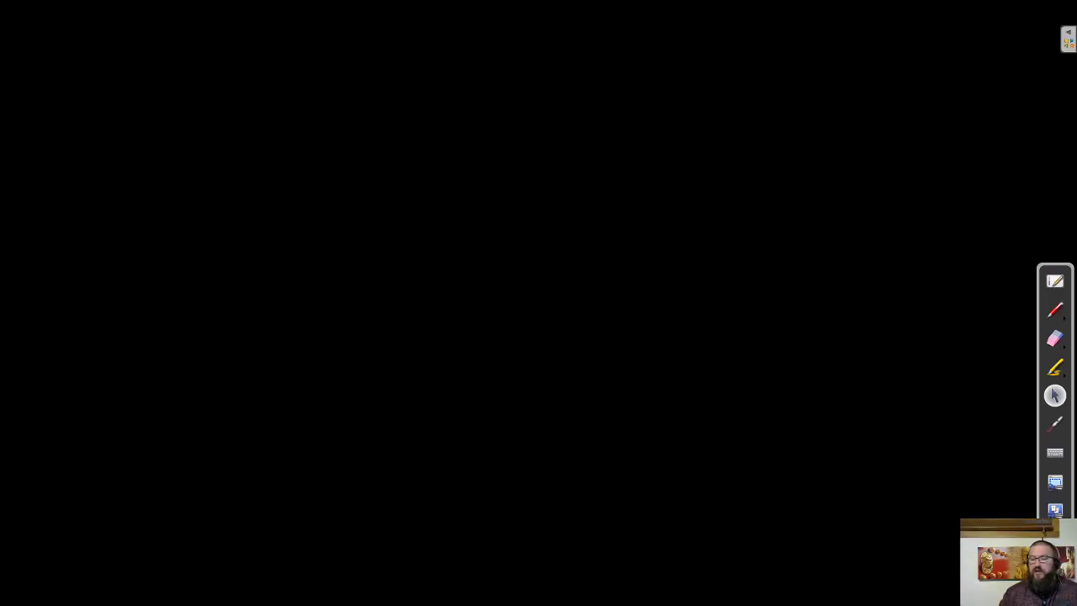
pyautogui.press('Escape')
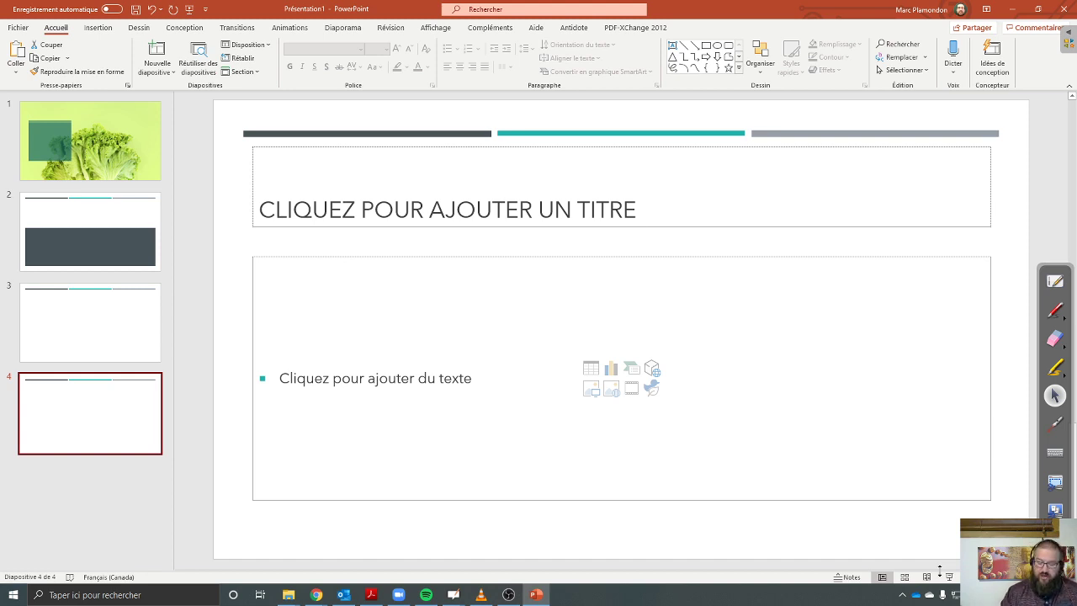
# Scroll through the ribbon tabs to Transitions and Diaporama, then return to Accueil
pyautogui.press('XF86AudioLowerVolume')
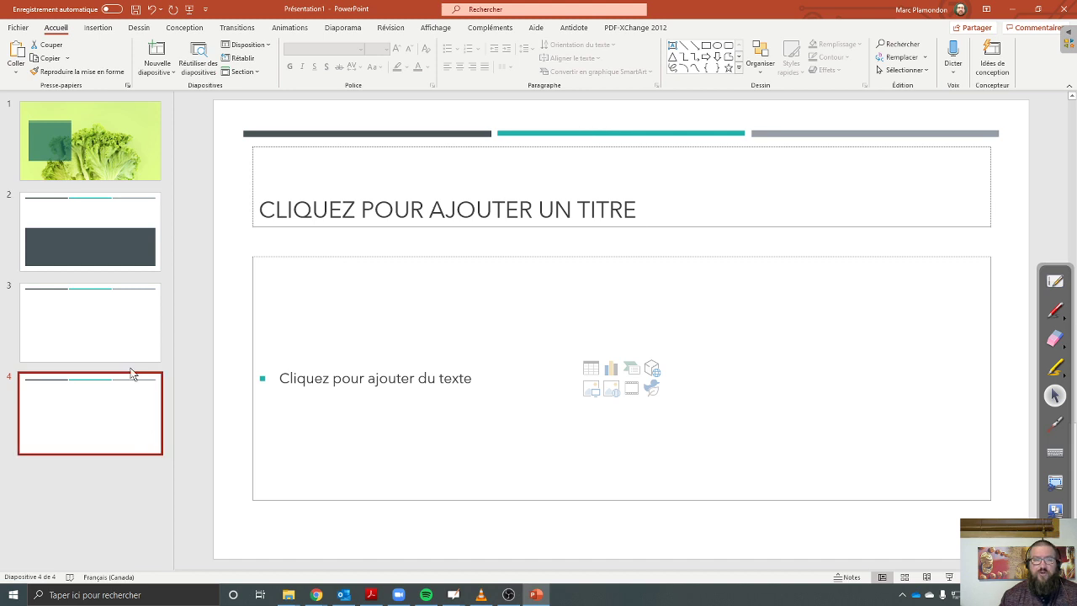
pyautogui.scroll(-1, 102, 25)
pyautogui.scroll(-1, 102, 25)
pyautogui.scroll(-2, 103, 25)
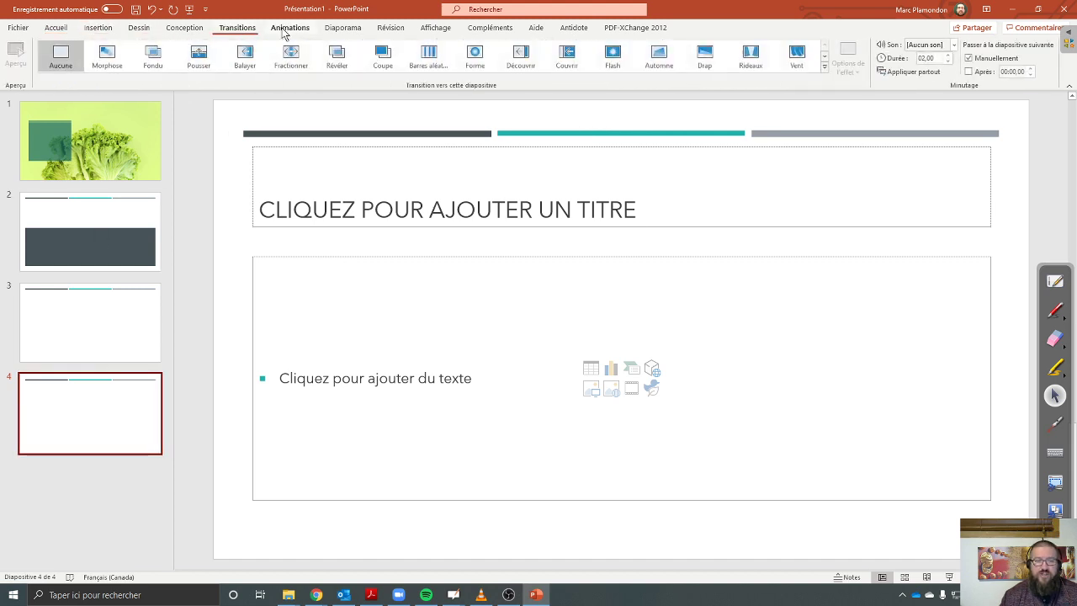
pyautogui.scroll(-2, 285, 32)
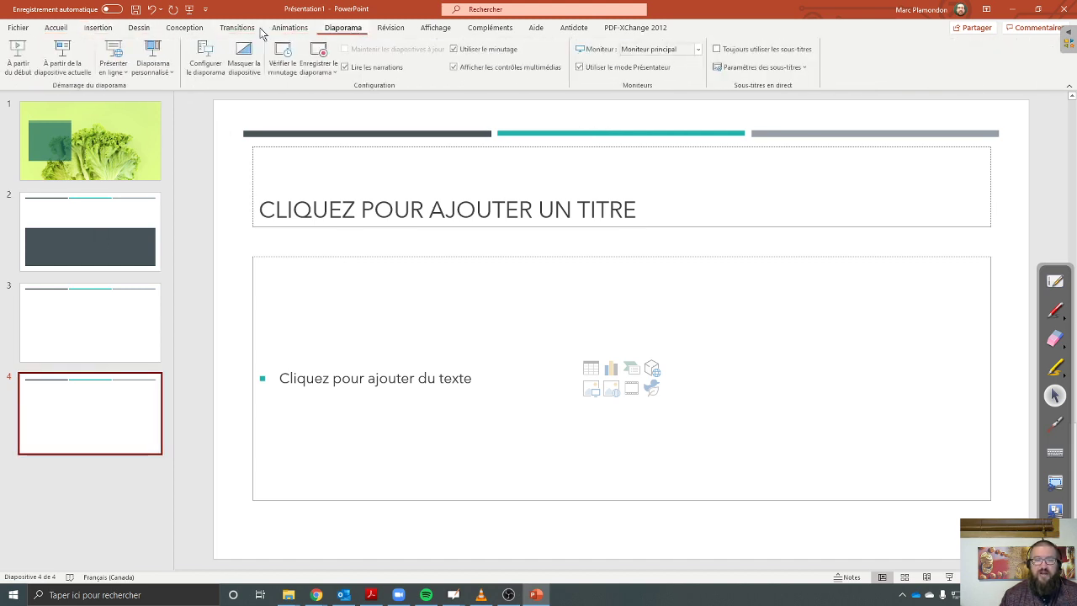
pyautogui.click(53, 27)
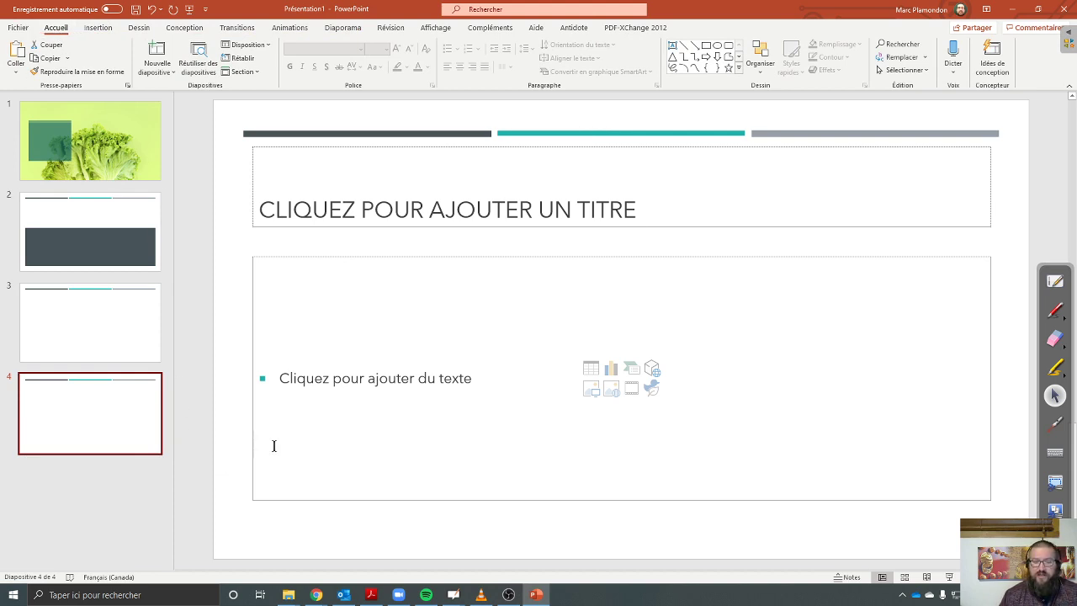
# In Chrome, replace the Google Images tab with a new tab loading office.com/launch/powerpoint
pyautogui.moveTo(315, 594)
pyautogui.click(432, 568)
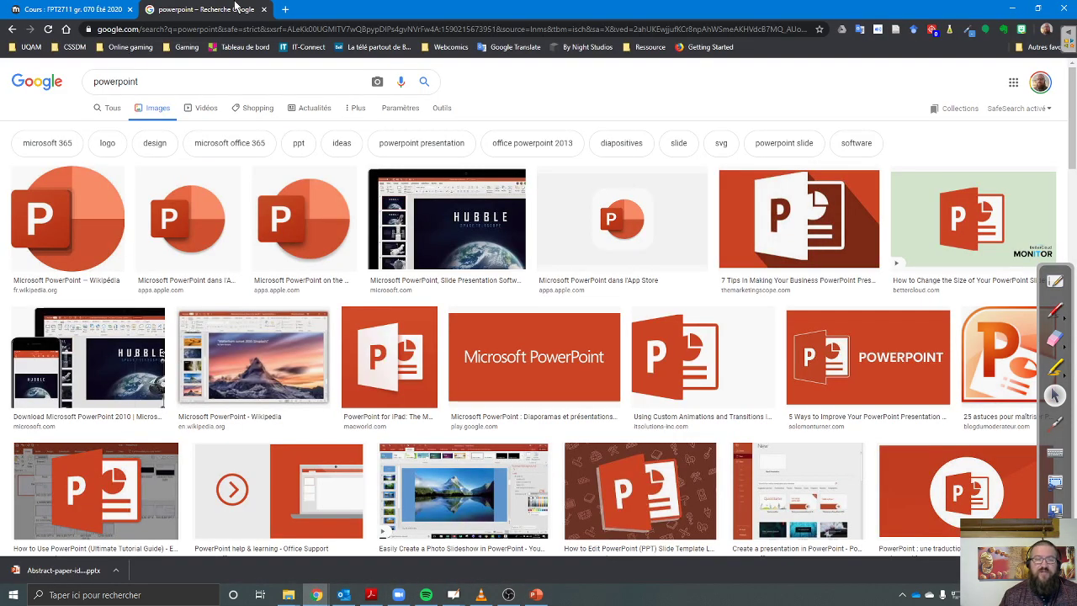
pyautogui.click(263, 9)
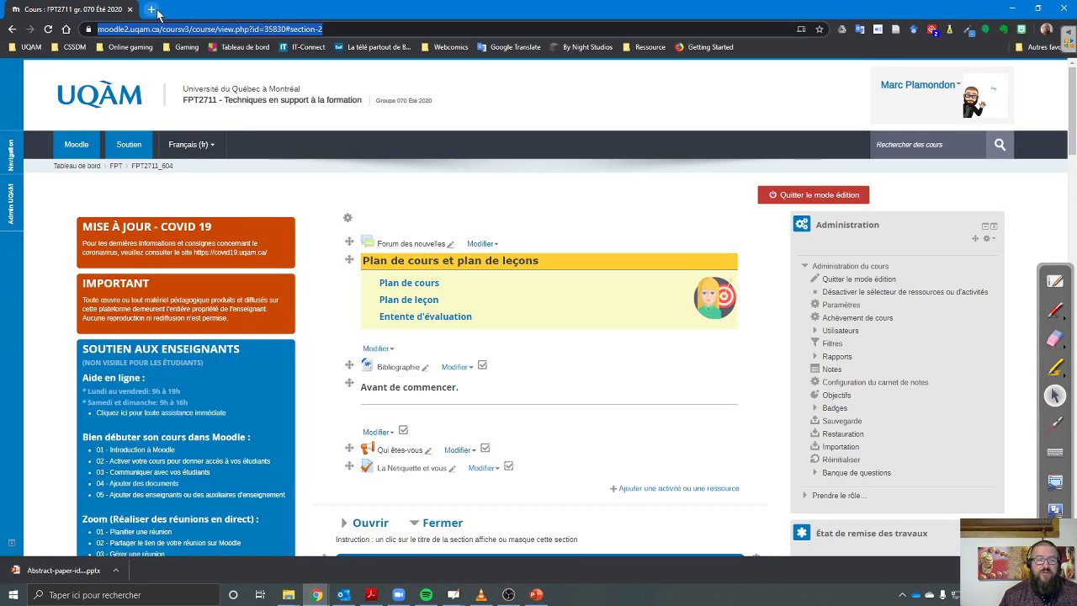
pyautogui.click(151, 9)
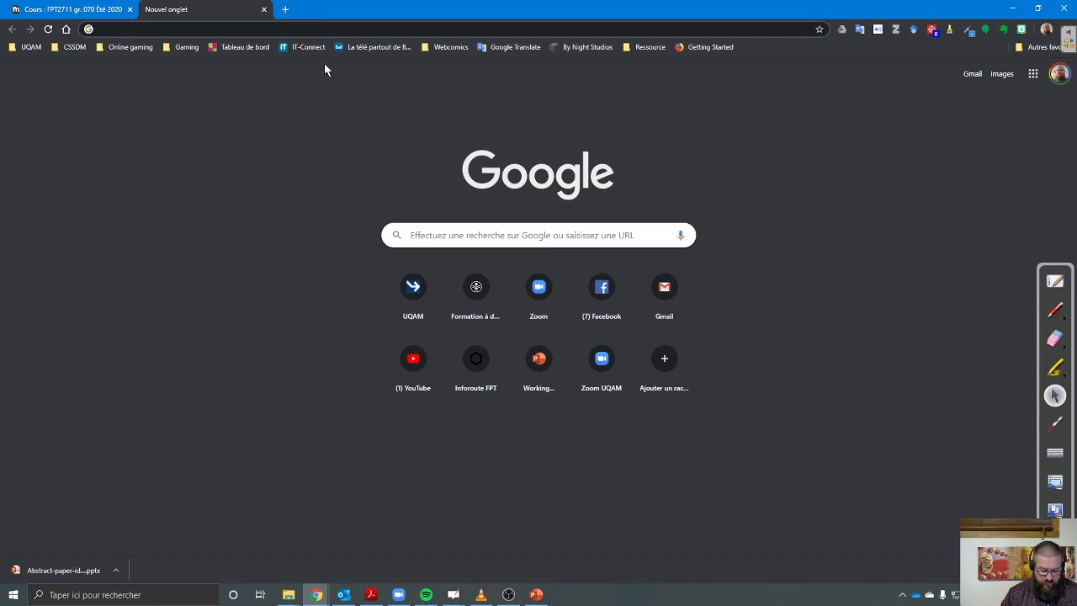
pyautogui.write('office')
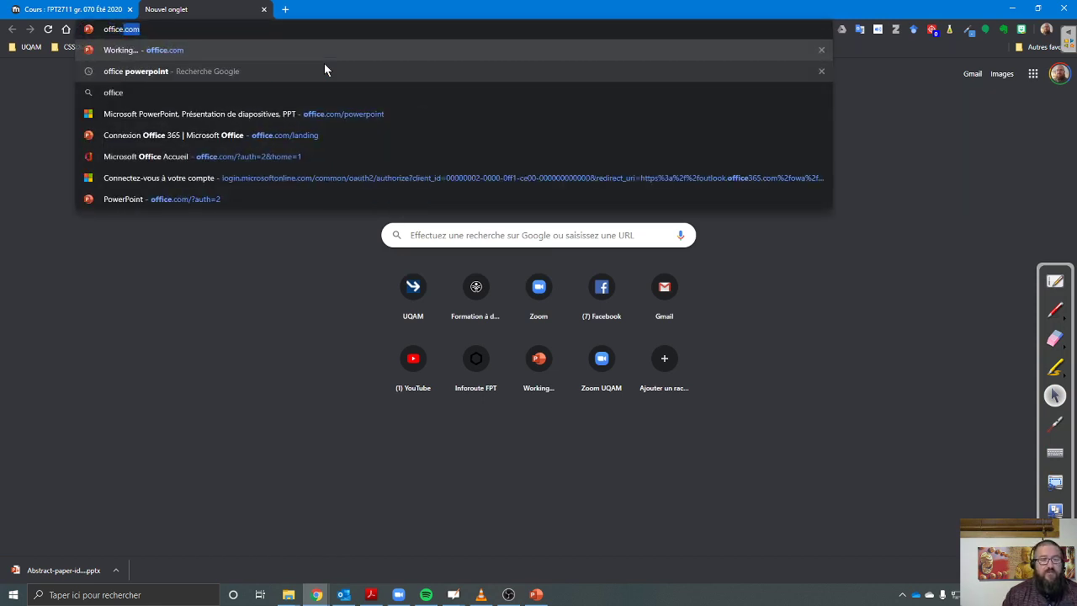
pyautogui.write('.com/laun')
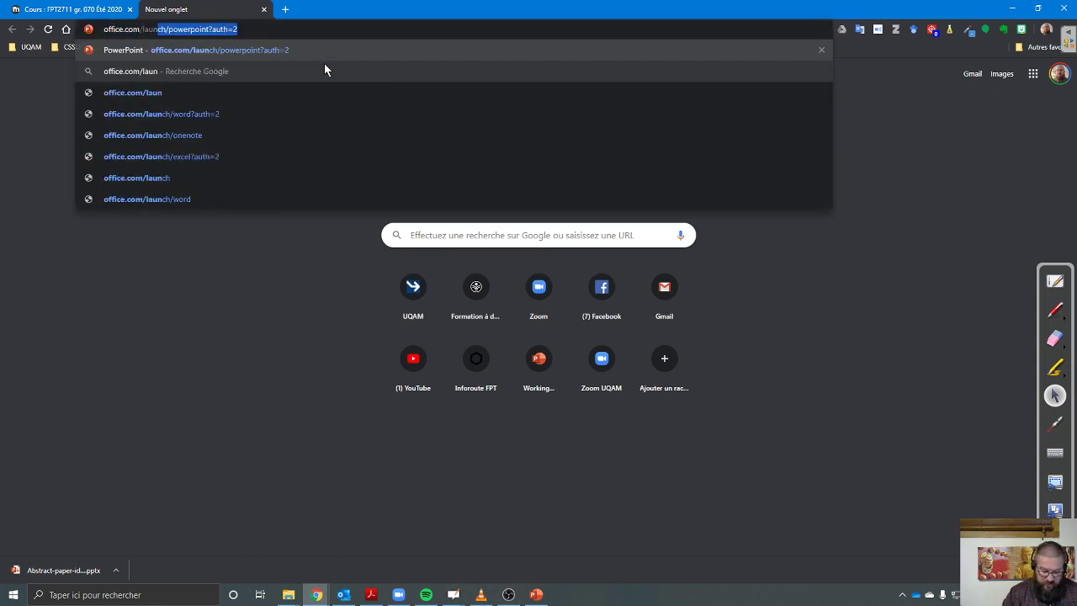
pyautogui.write('ch/p')
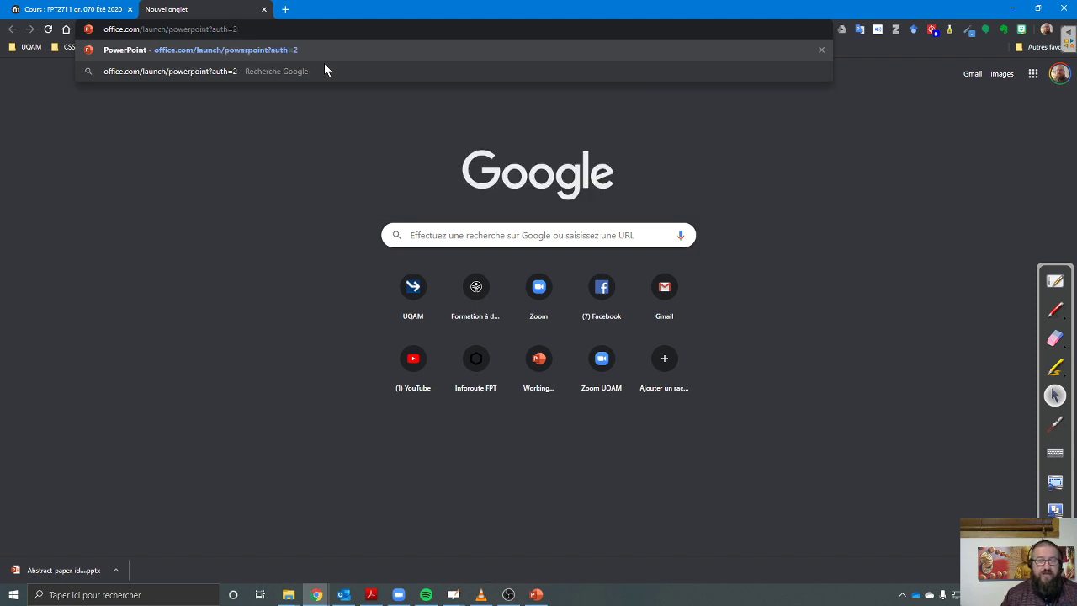
pyautogui.write('owerpoint')
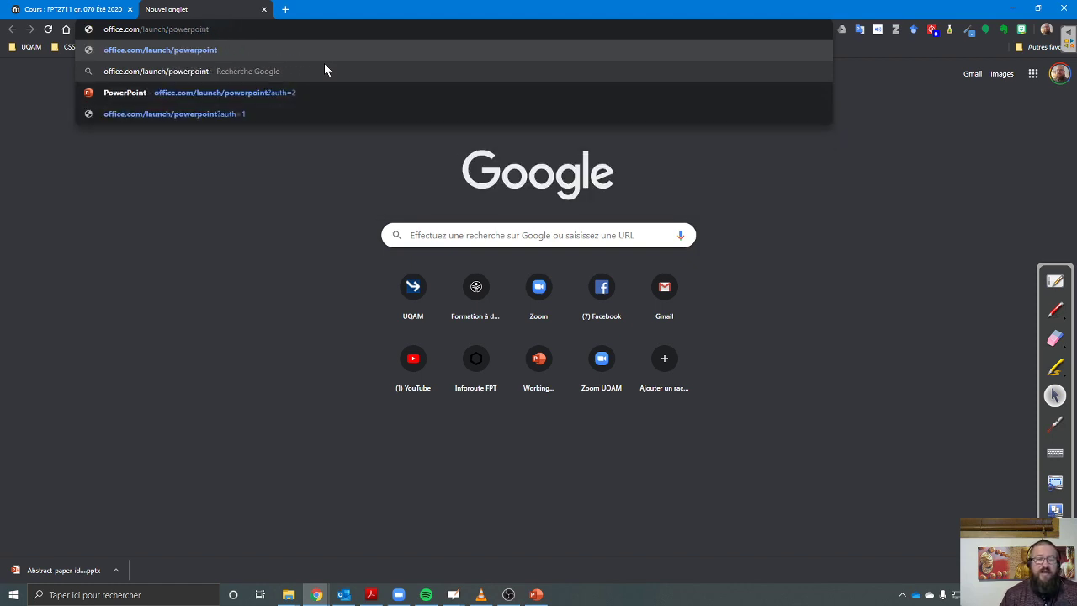
pyautogui.press('Return')
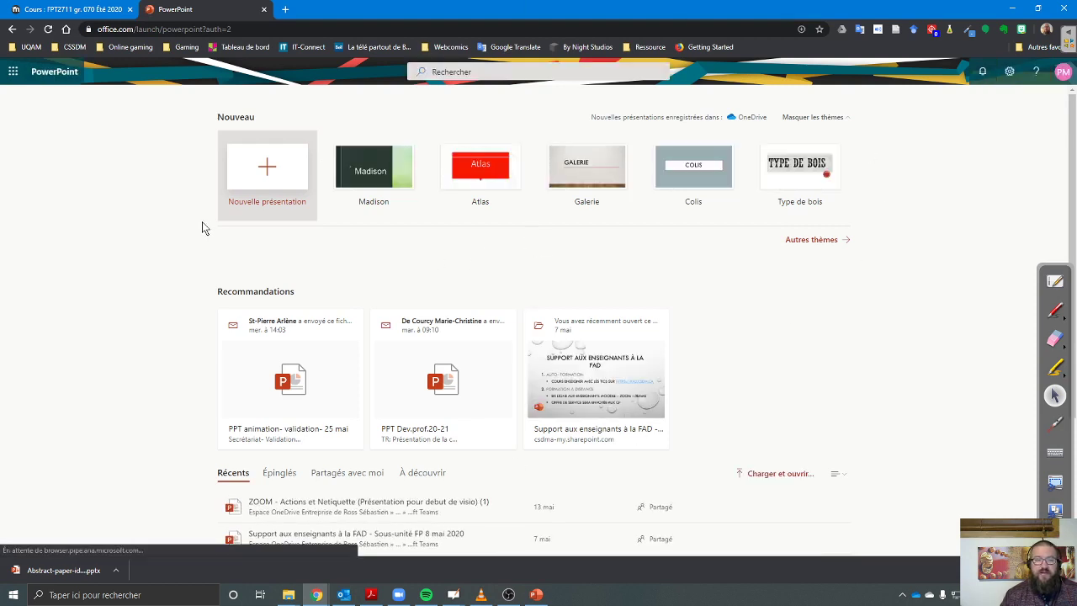
# Go to the Office home page and highlight the PowerPoint app with a red box
pyautogui.click(266, 29)
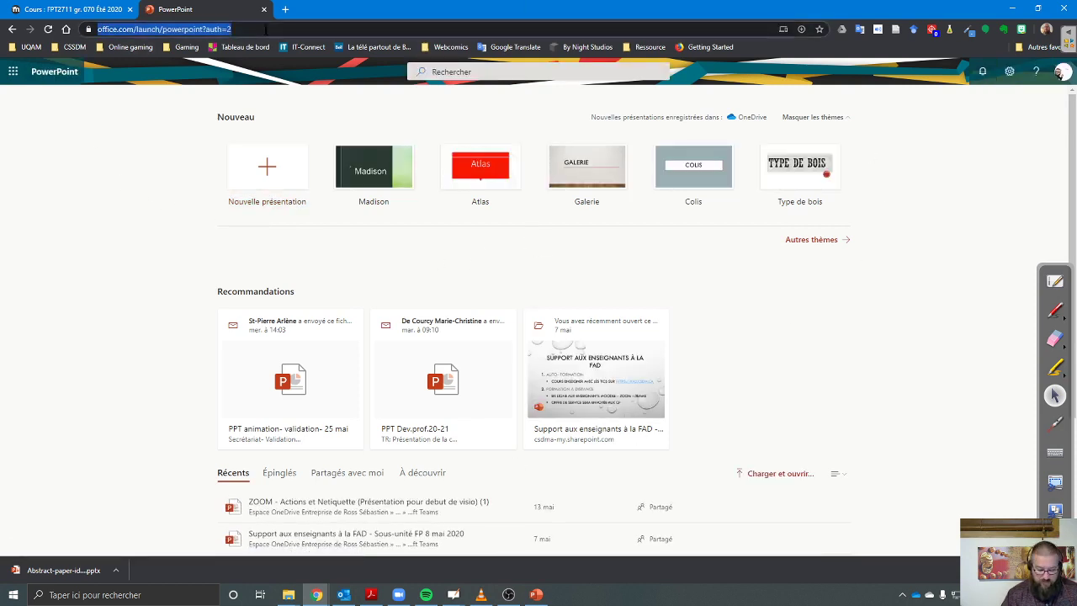
pyautogui.write('office')
pyautogui.press('Return')
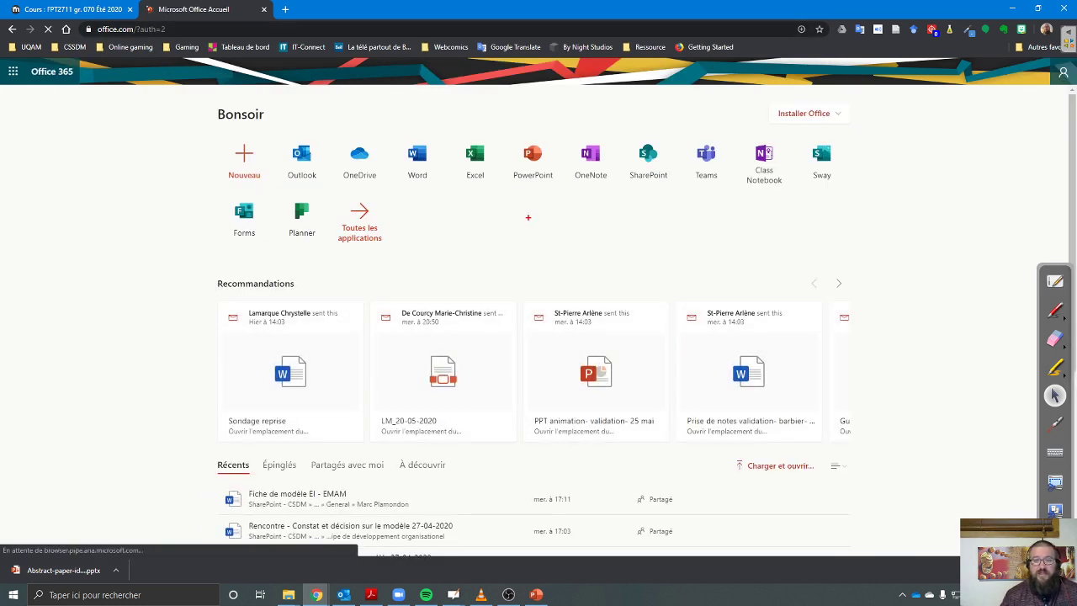
pyautogui.moveTo(503, 134); pyautogui.dragTo(562, 187)
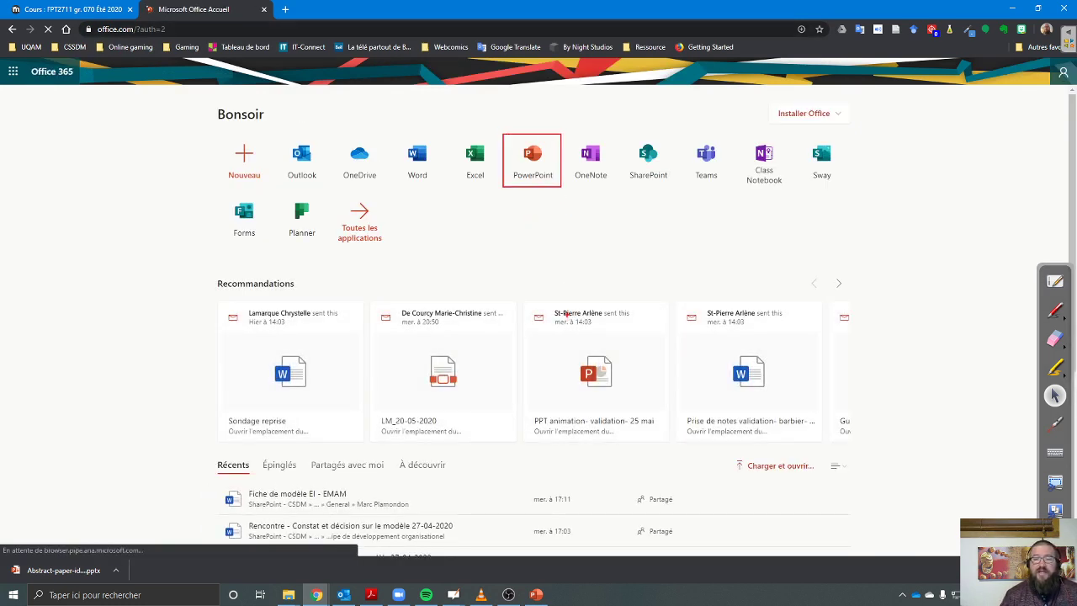
pyautogui.press('Escape')
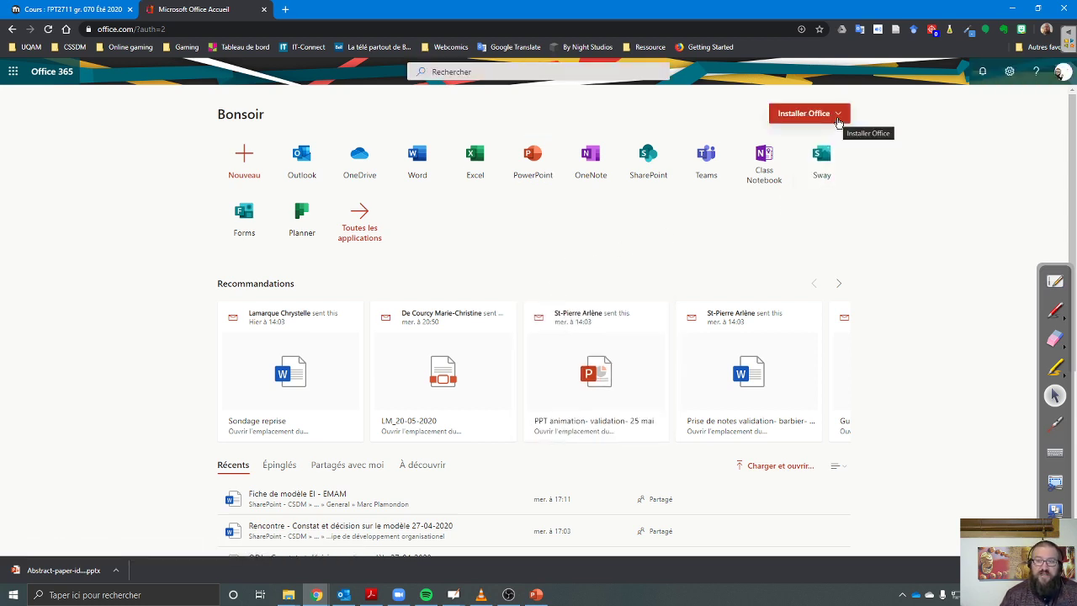
# Show the Installer Office options, then return to PowerPoint and create a new blank presentation
pyautogui.press('ctrl')
pyautogui.press('ctrl')
pyautogui.press('ctrl')
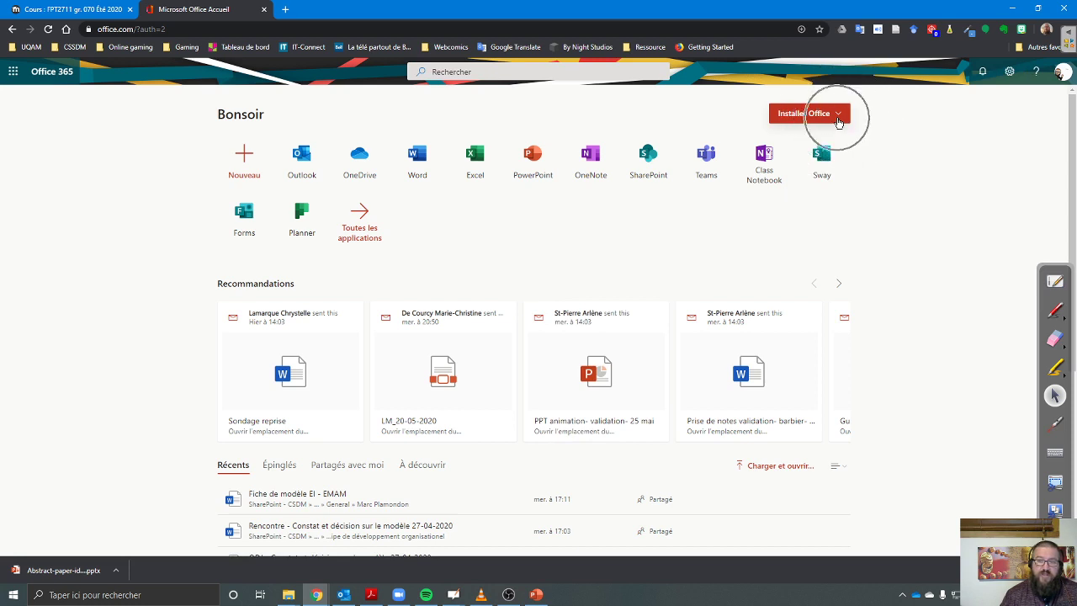
pyautogui.press('ctrl')
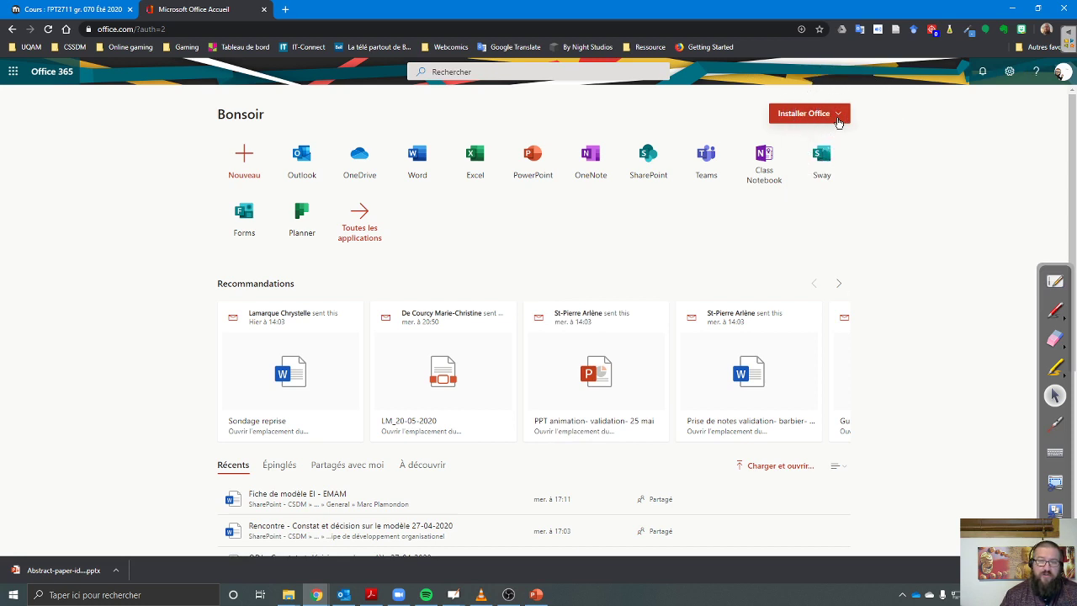
pyautogui.click(838, 123)
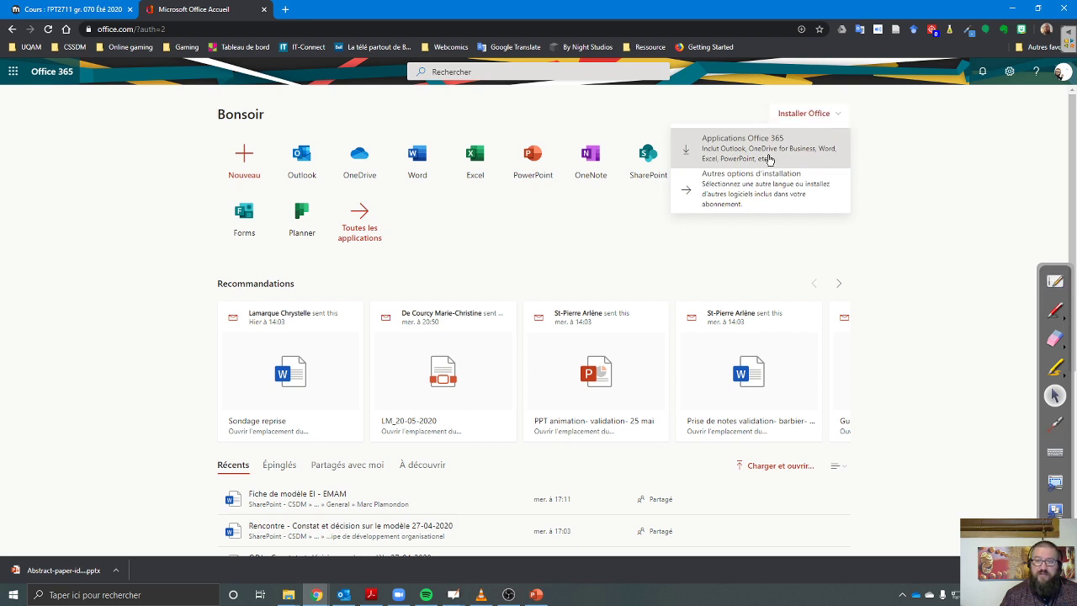
pyautogui.click(532, 164)
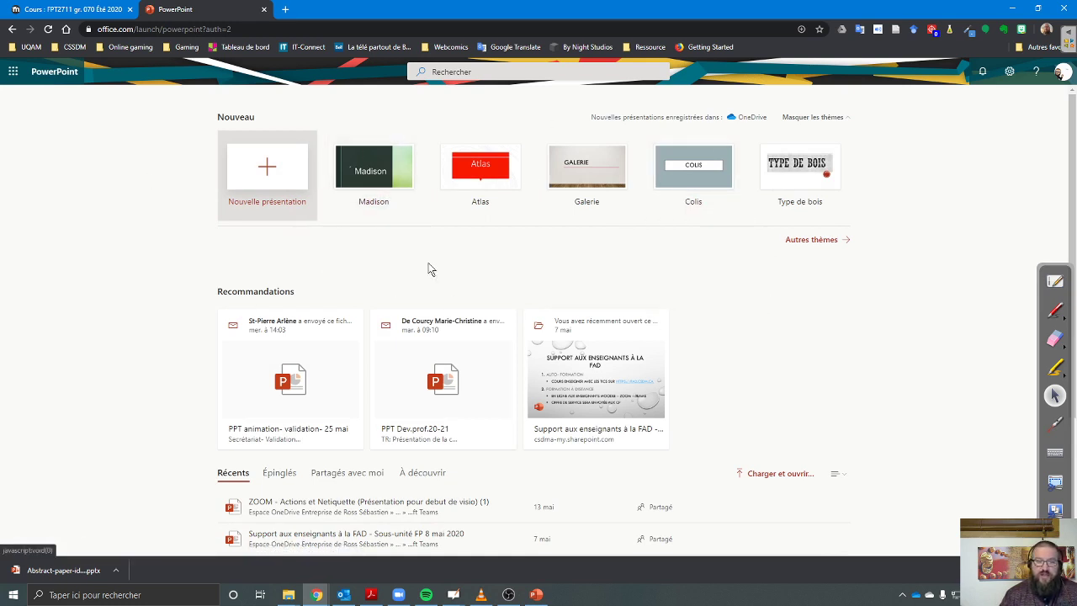
pyautogui.click(269, 177)
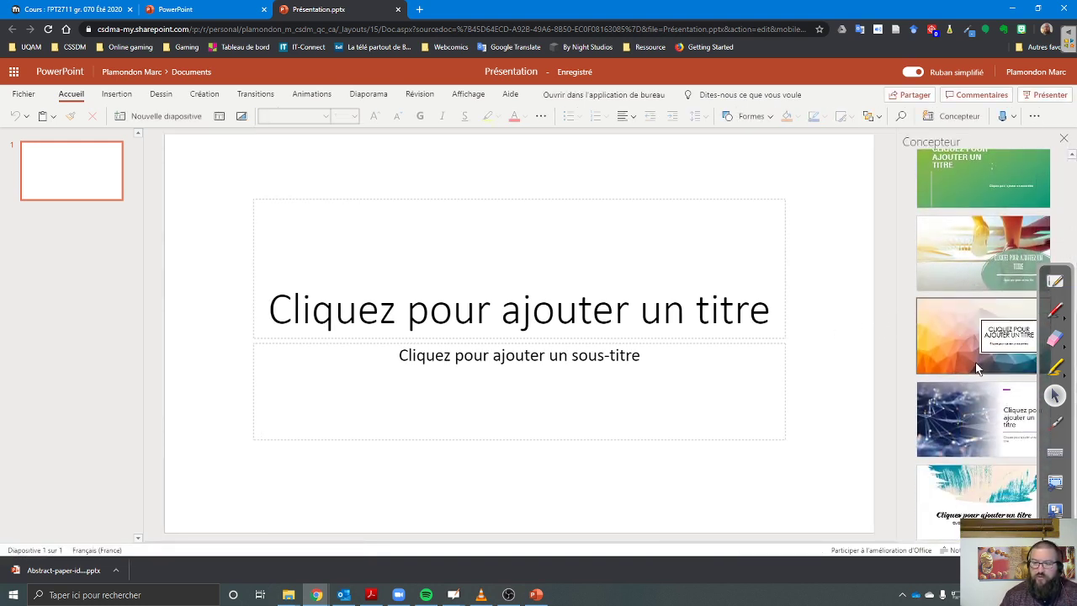
# Apply the grey cubes design to the title slide and add a second slide
pyautogui.click(980, 204)
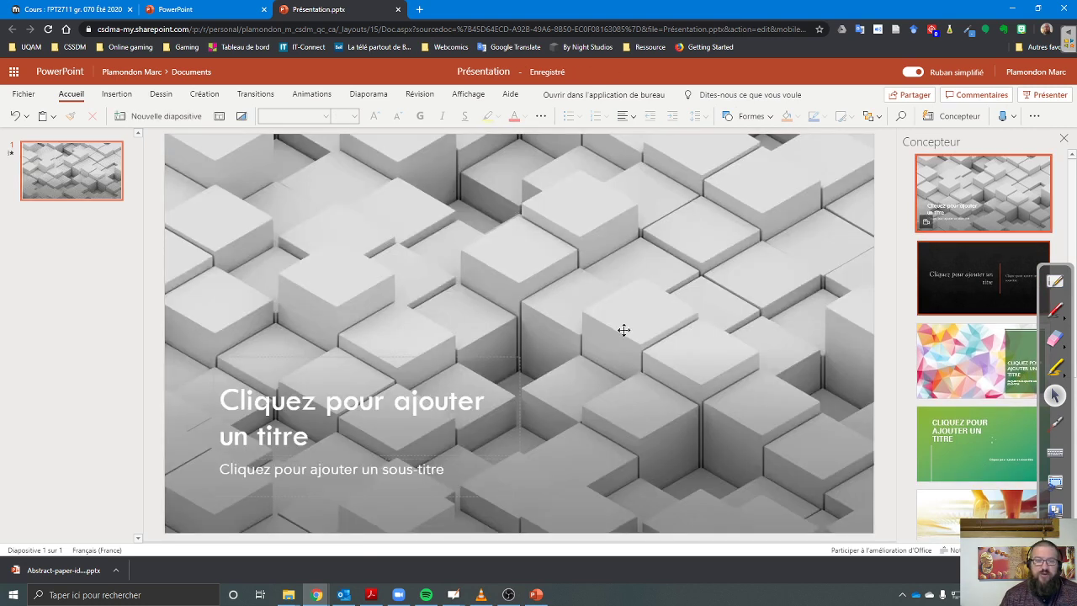
pyautogui.rightClick(71, 226)
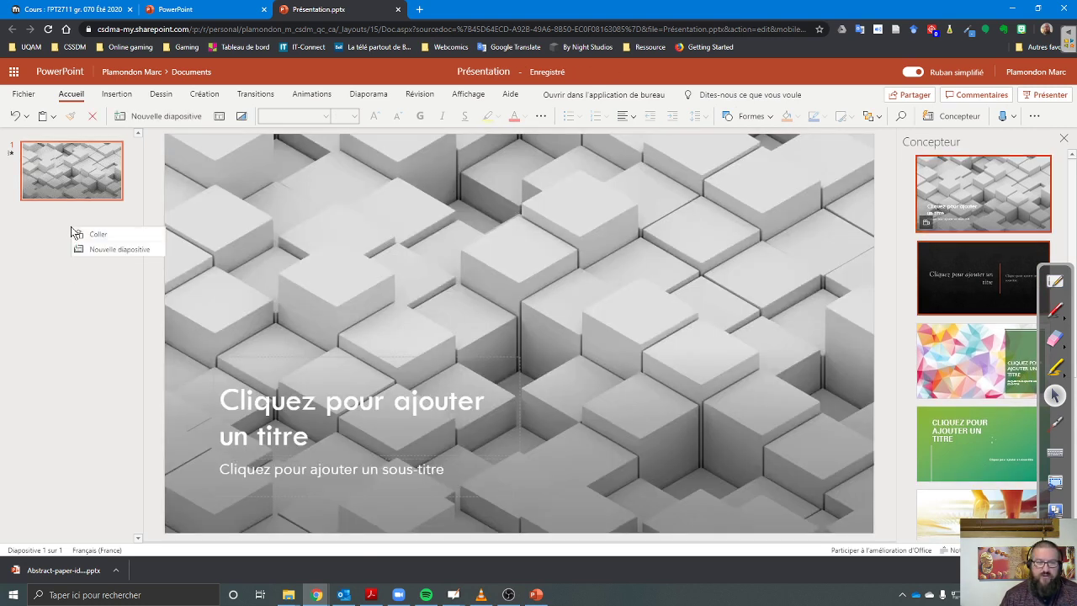
pyautogui.click(120, 255)
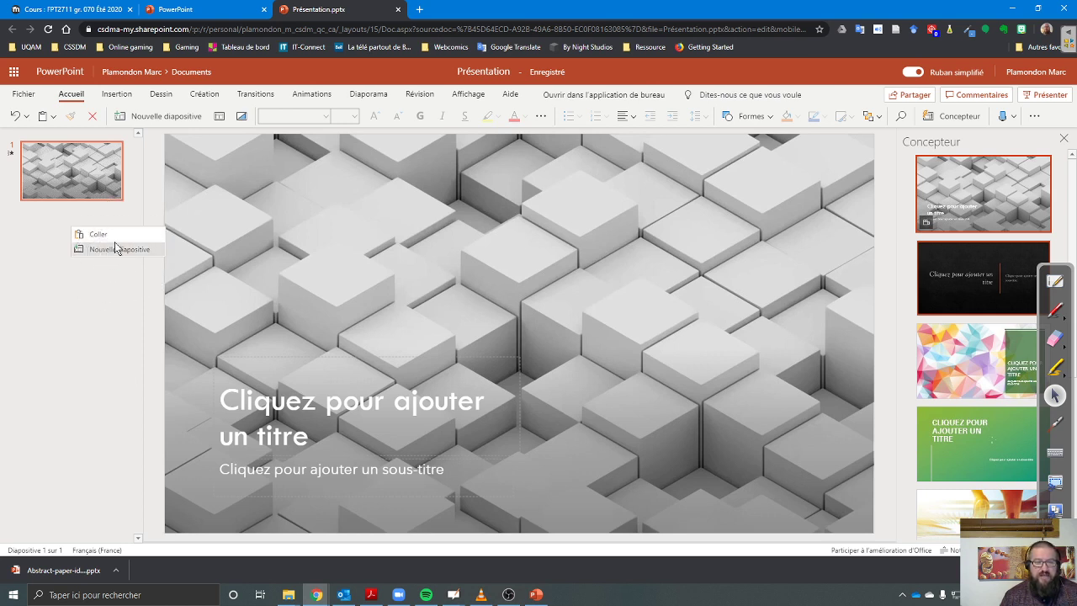
pyautogui.click(117, 251)
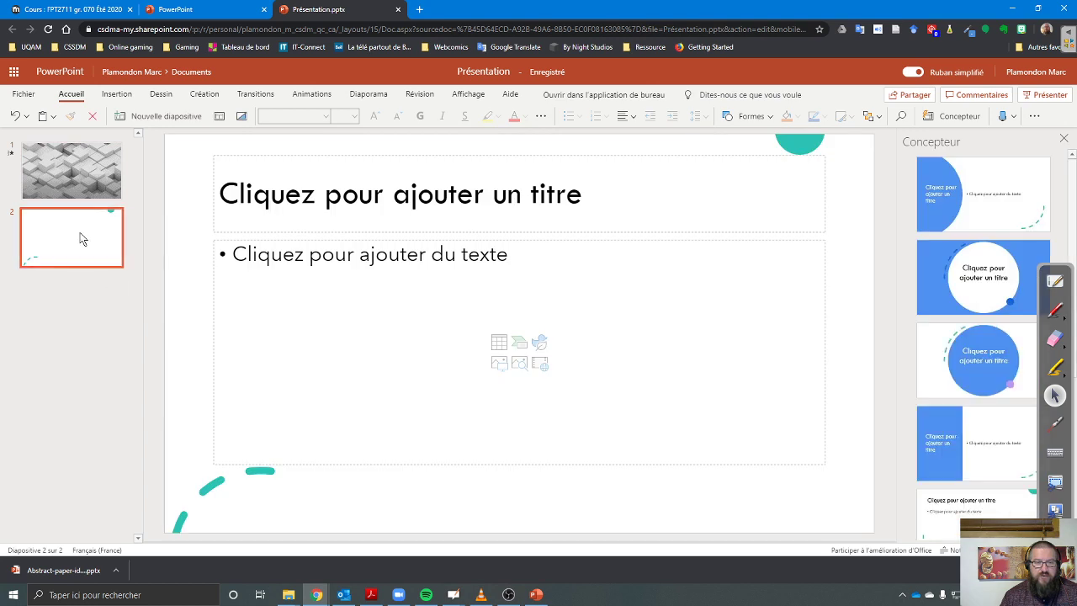
pyautogui.rightClick(80, 235)
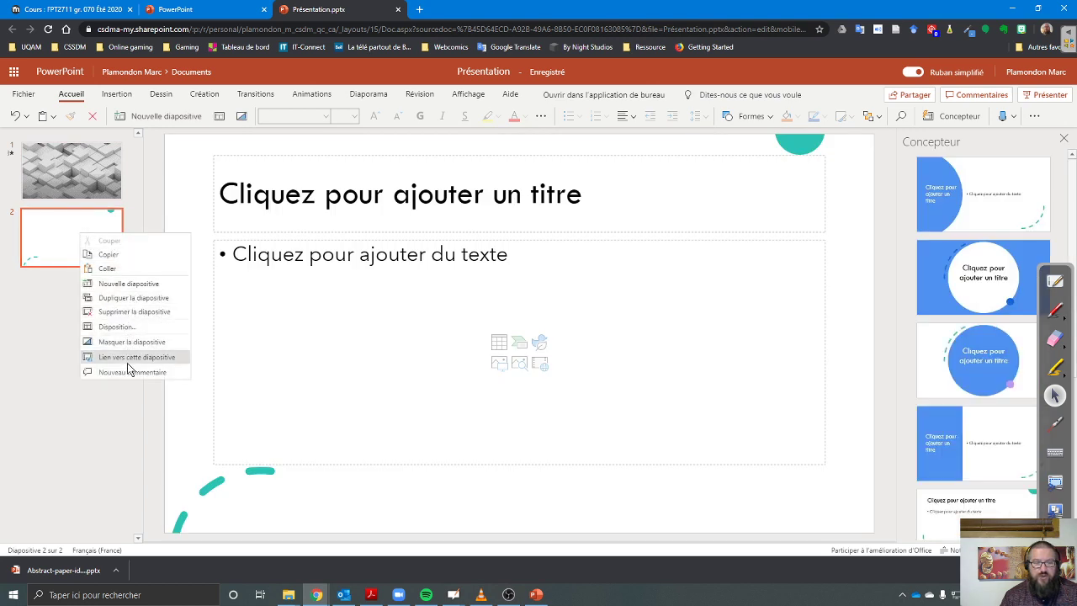
# Switch to the desktop PowerPoint deck and open then dismiss the slide-pane menu
pyautogui.click(536, 594)
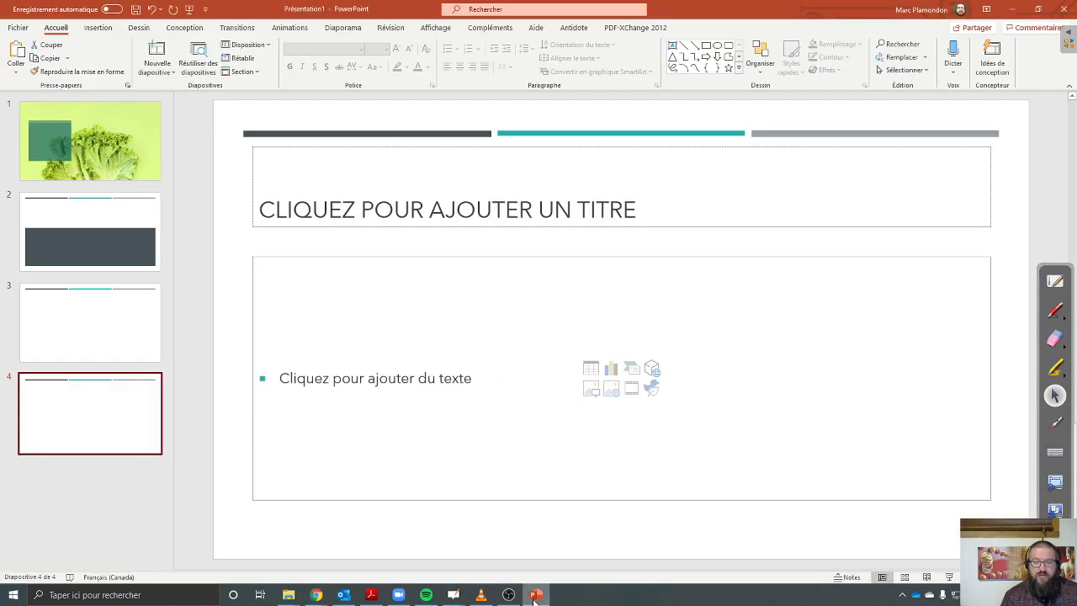
pyautogui.rightClick(62, 477)
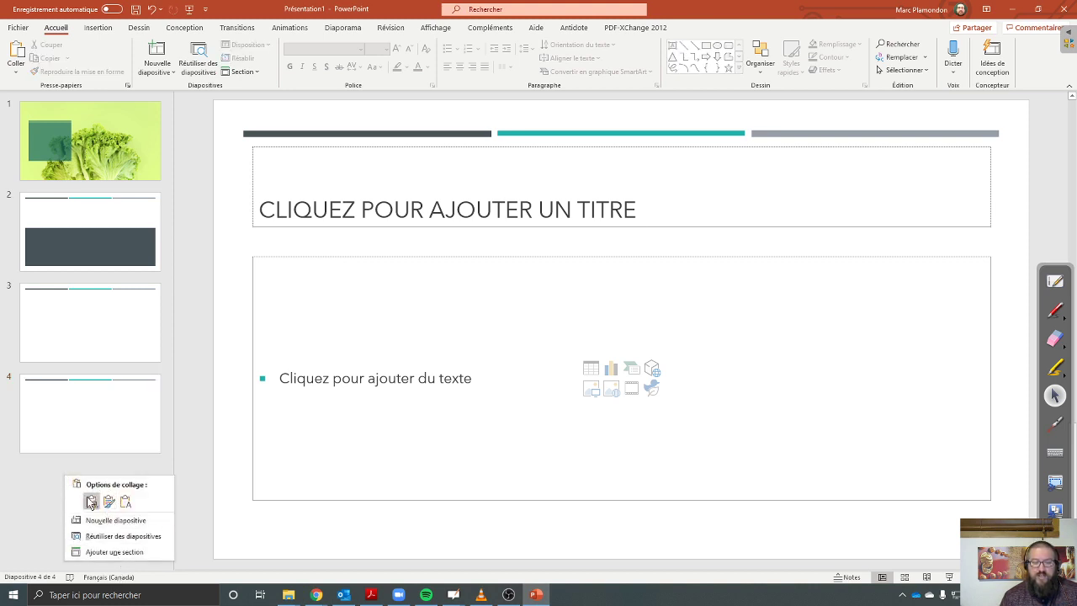
pyautogui.click(128, 466)
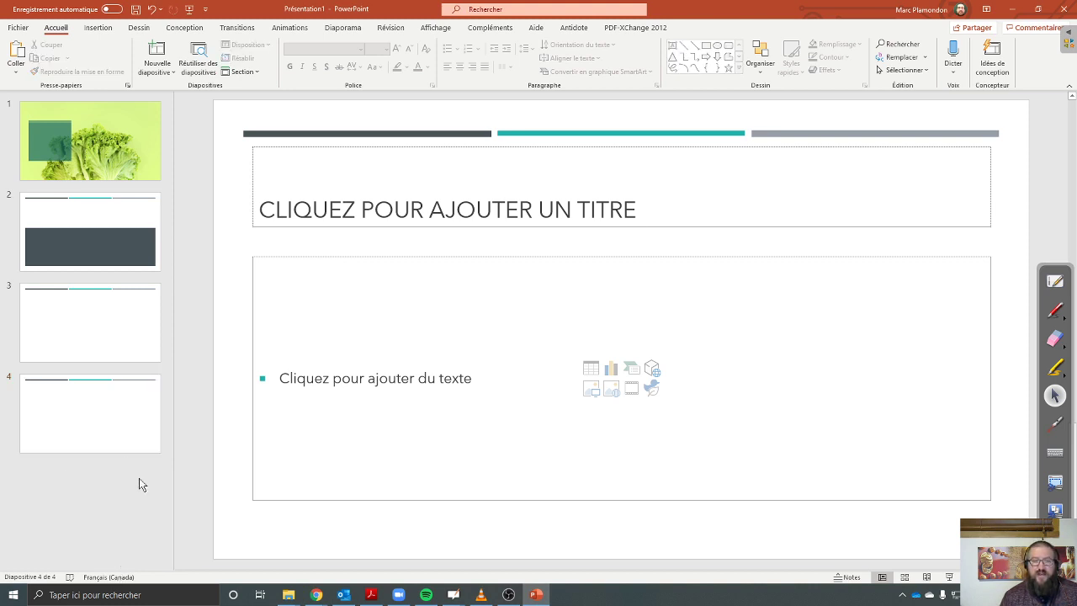
# Browse the ribbon tabs from Insertion through Transitions, Animations and Diaporama to Affichage
pyautogui.click(97, 28)
pyautogui.click(139, 28)
pyautogui.click(184, 27)
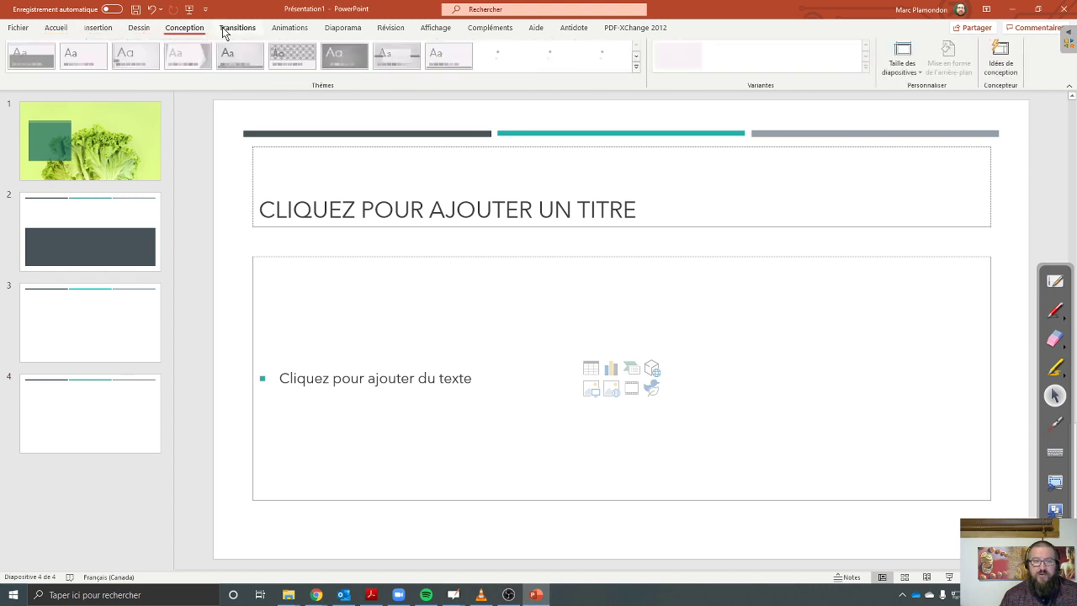
pyautogui.click(237, 27)
pyautogui.click(289, 27)
pyautogui.click(342, 28)
pyautogui.click(390, 28)
pyautogui.click(435, 28)
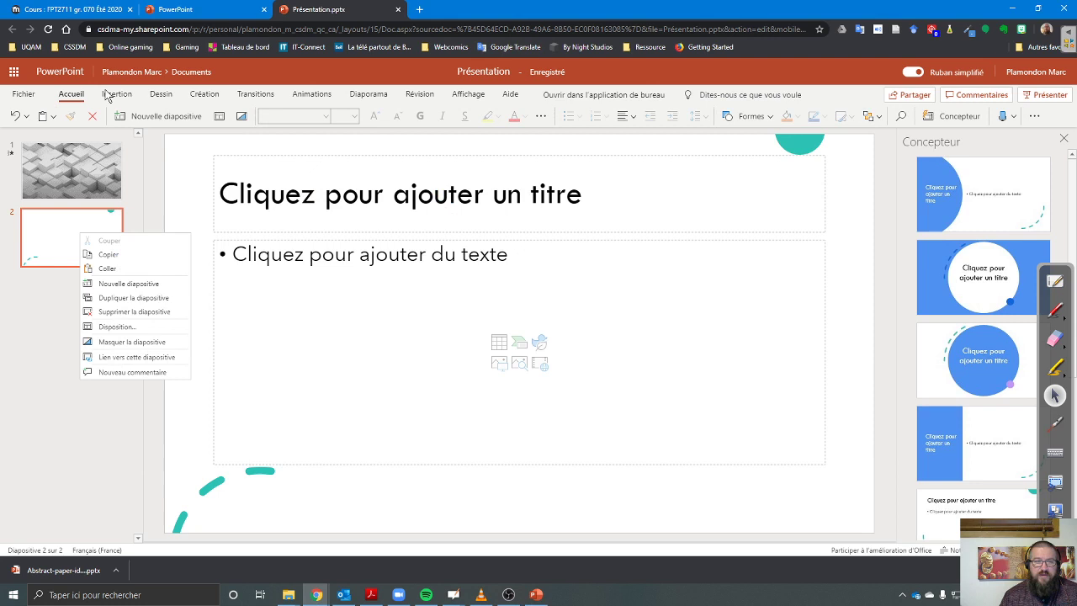
# Browse the Insertion, Dessin, Création and Transitions tabs, then turn off Ruban simplifié and confirm
pyautogui.click(120, 96)
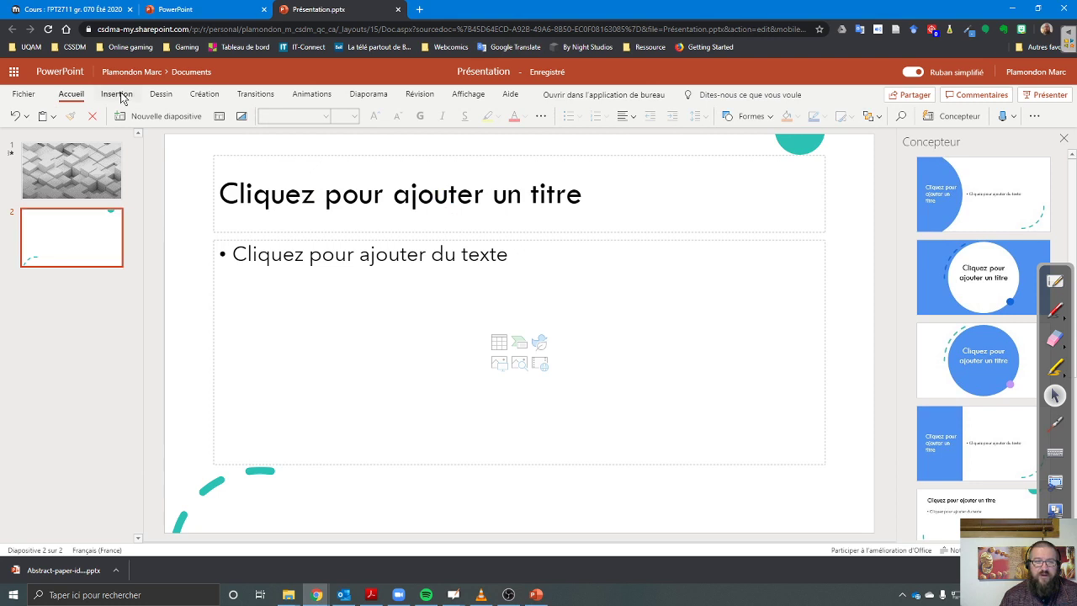
pyautogui.click(120, 94)
pyautogui.click(162, 94)
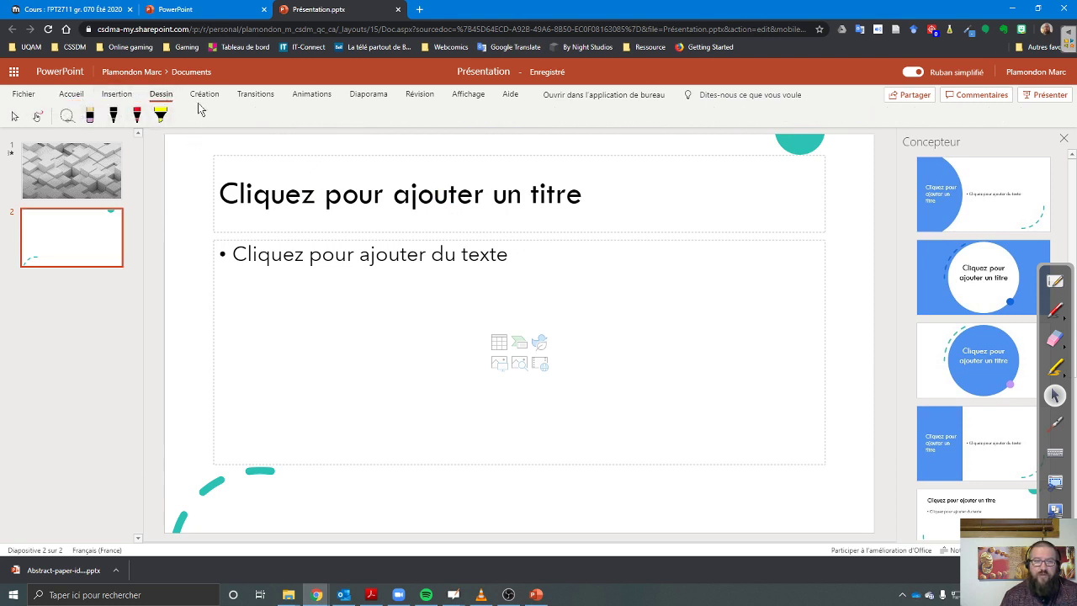
pyautogui.click(204, 94)
pyautogui.click(255, 95)
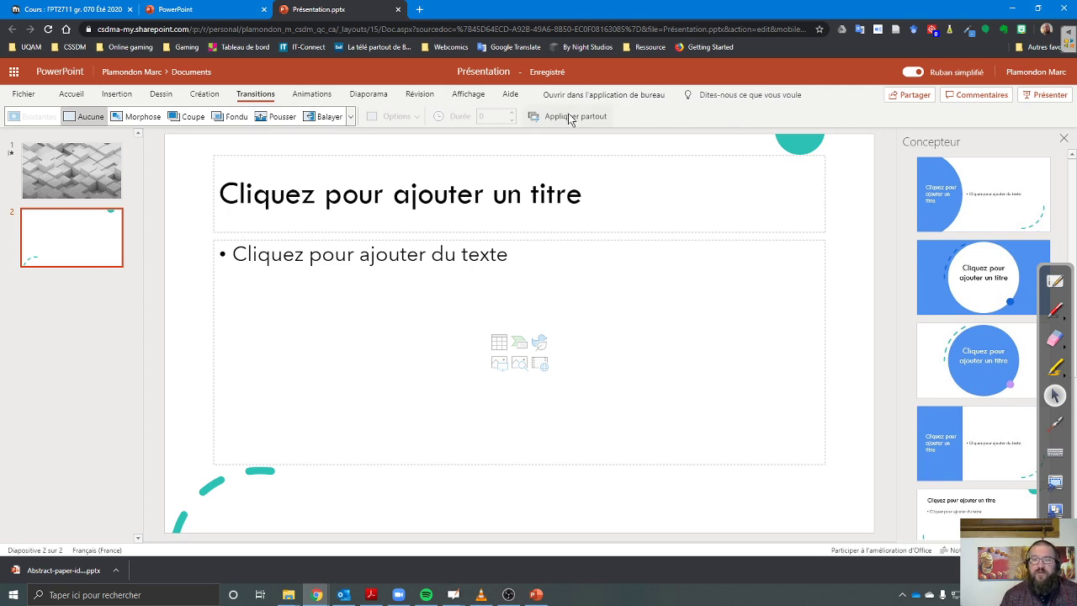
pyautogui.click(912, 72)
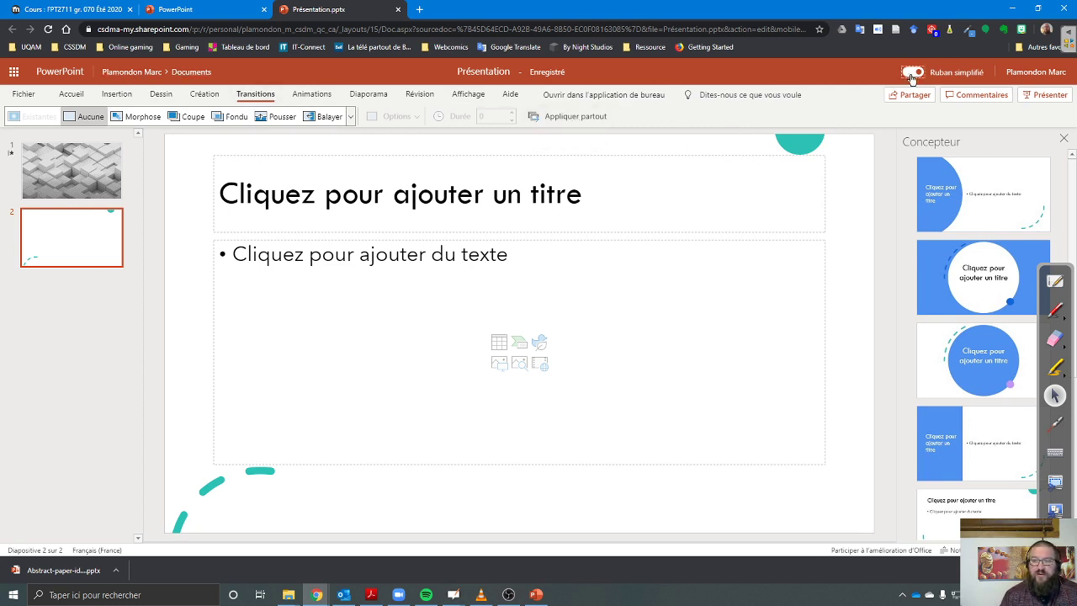
pyautogui.click(565, 346)
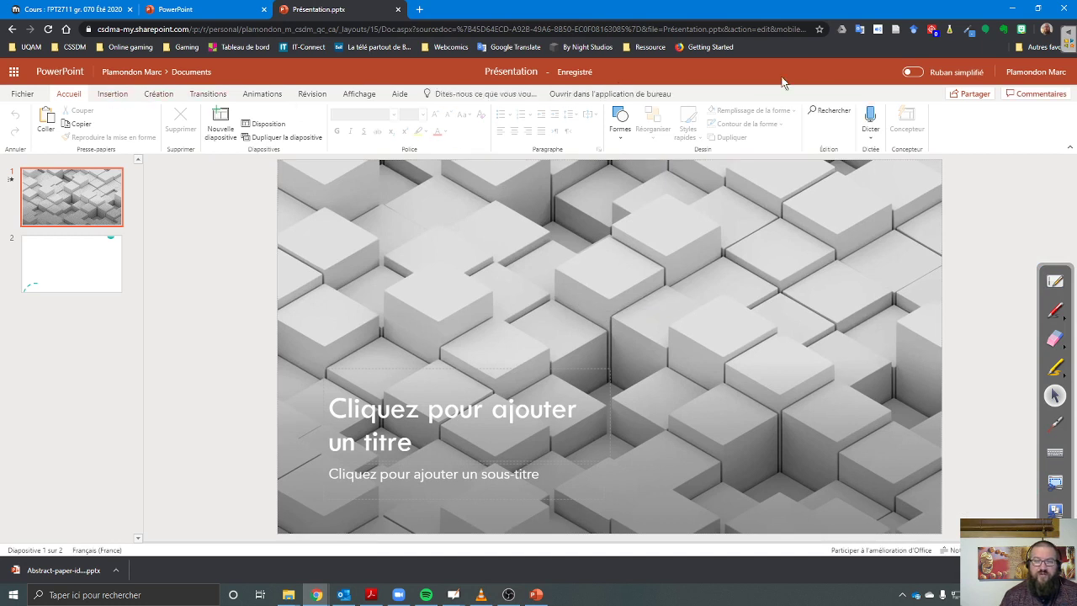
# View the Insertion tab of the full ribbon, glance at Création, then return to Insertion
pyautogui.click(112, 94)
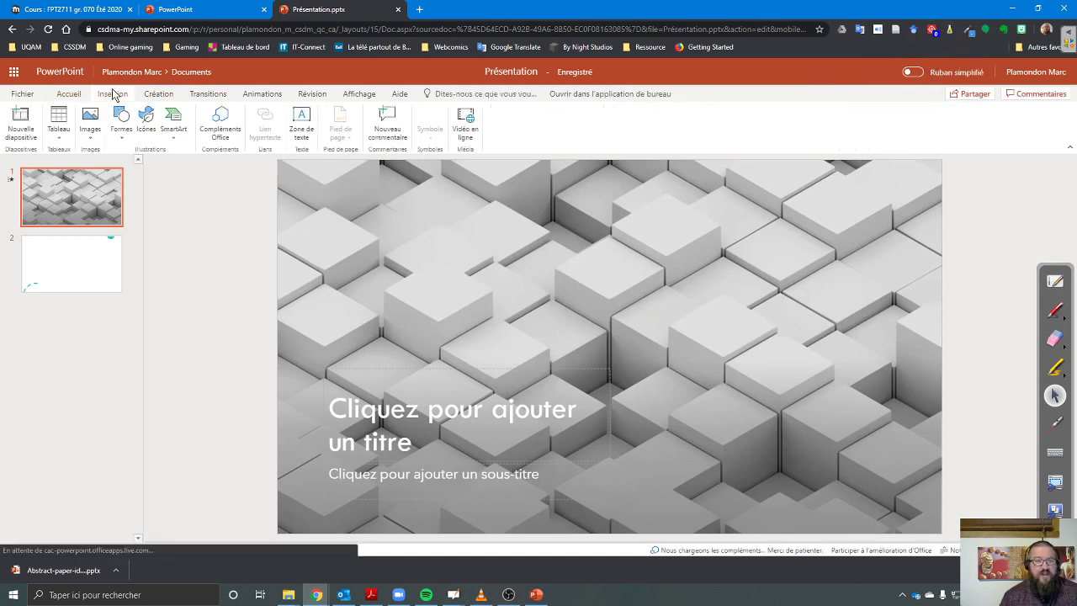
pyautogui.click(158, 96)
pyautogui.click(112, 94)
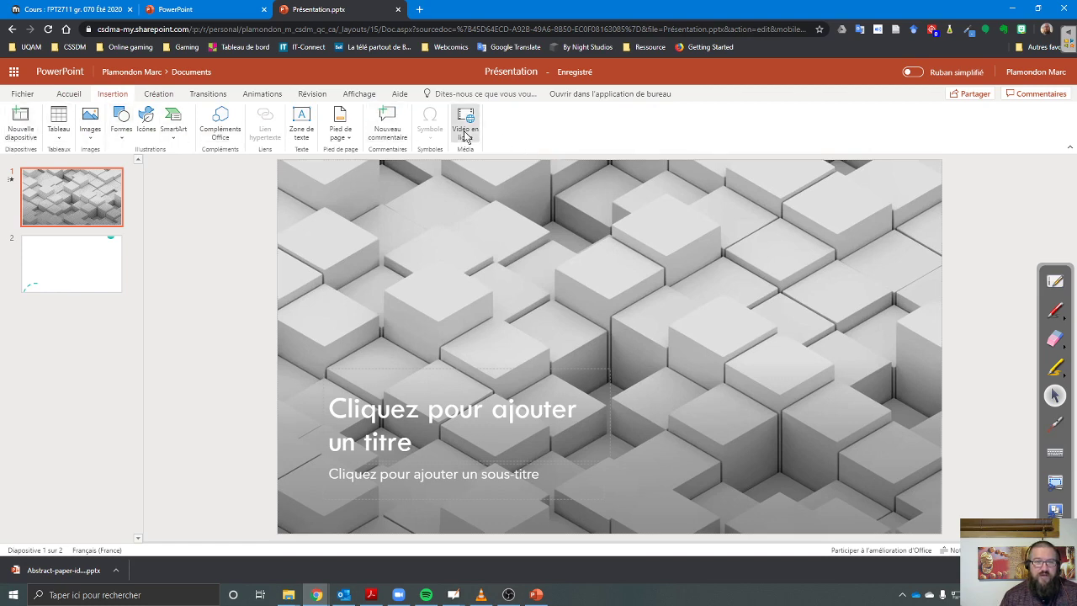
# Show the Insertion ribbon of the four-slide desktop presentation, outline it, then minimize PowerPoint
pyautogui.click(536, 594)
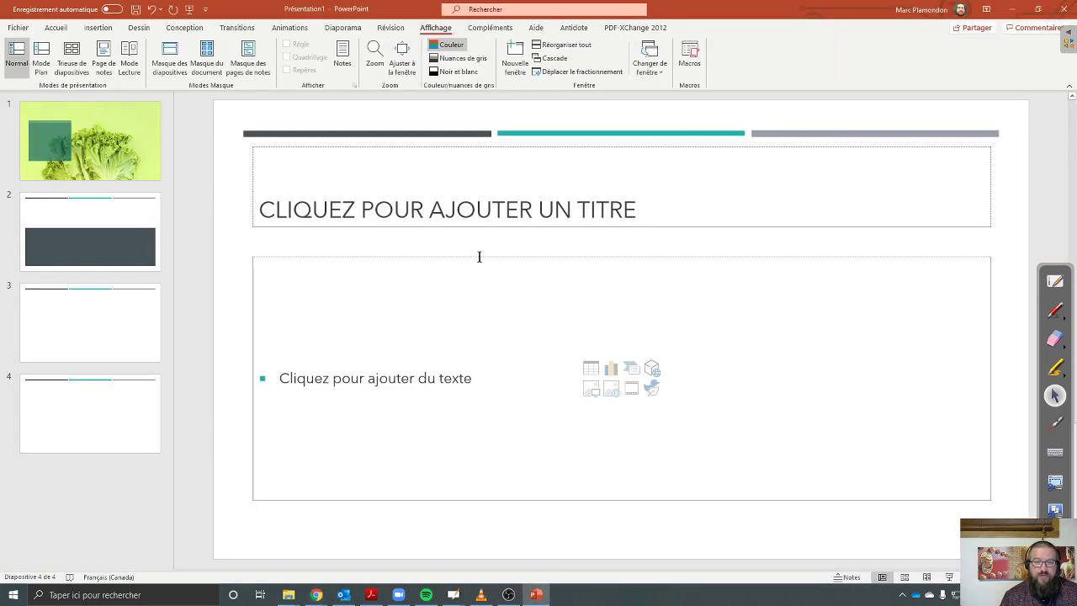
pyautogui.click(97, 28)
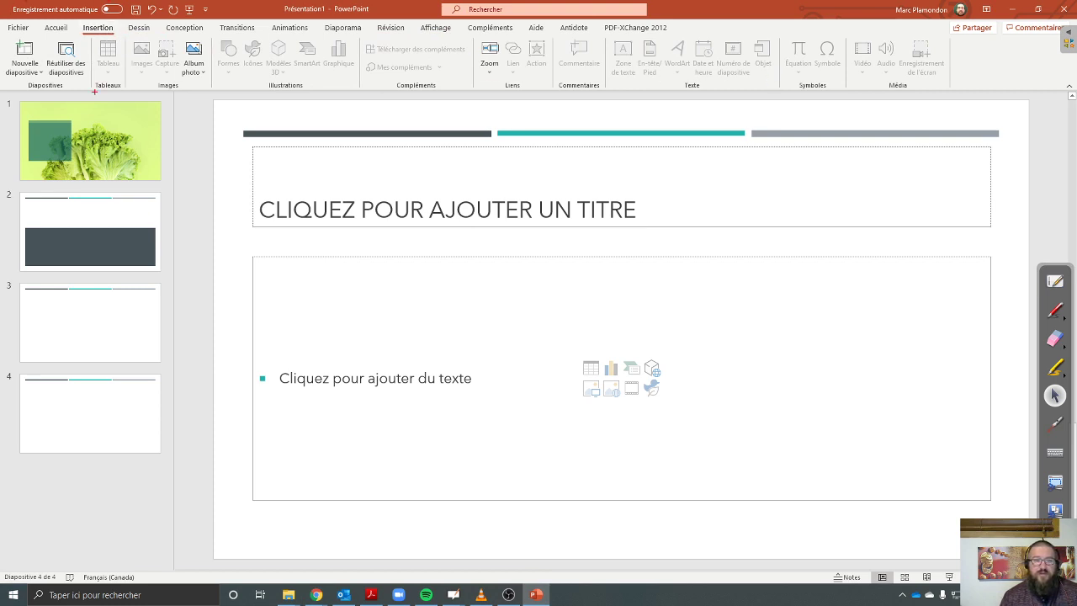
pyautogui.moveTo(10, 35)
pyautogui.mouseDown()
pyautogui.moveTo(414, 97)
pyautogui.moveTo(954, 90)
pyautogui.mouseUp()
pyautogui.click(1012, 9)
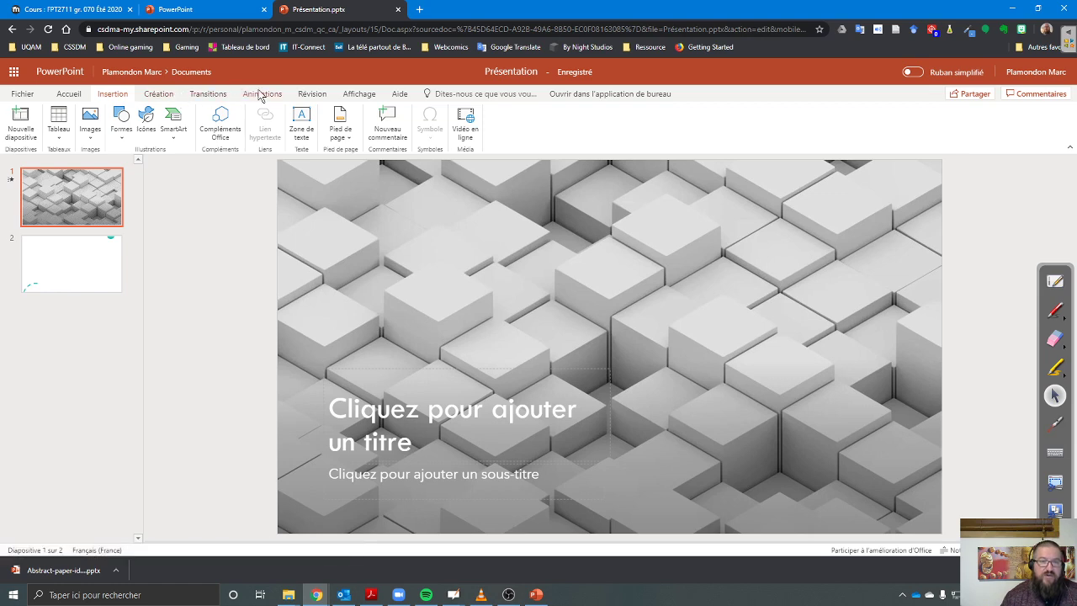
# Browse the full transition gallery, Discret and Captivant effects, without applying any, then show Animations
pyautogui.click(207, 95)
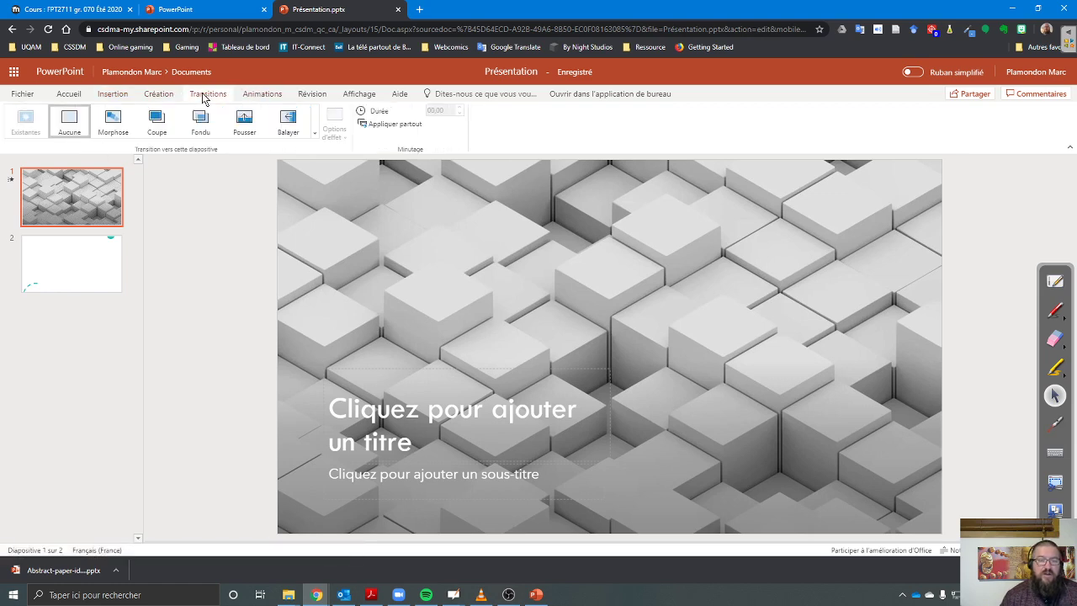
pyautogui.click(315, 133)
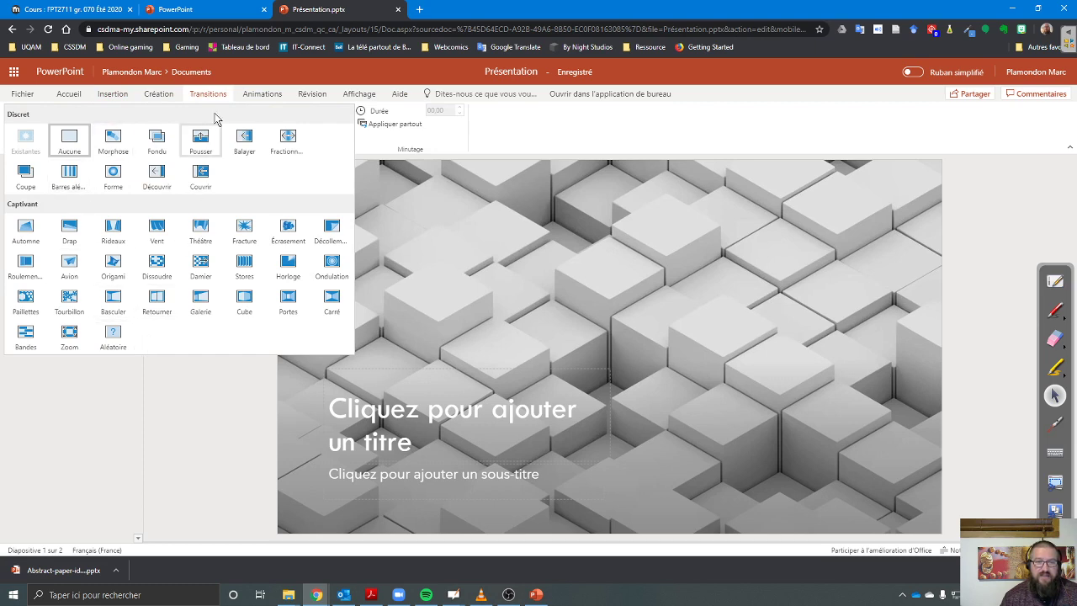
pyautogui.click(264, 101)
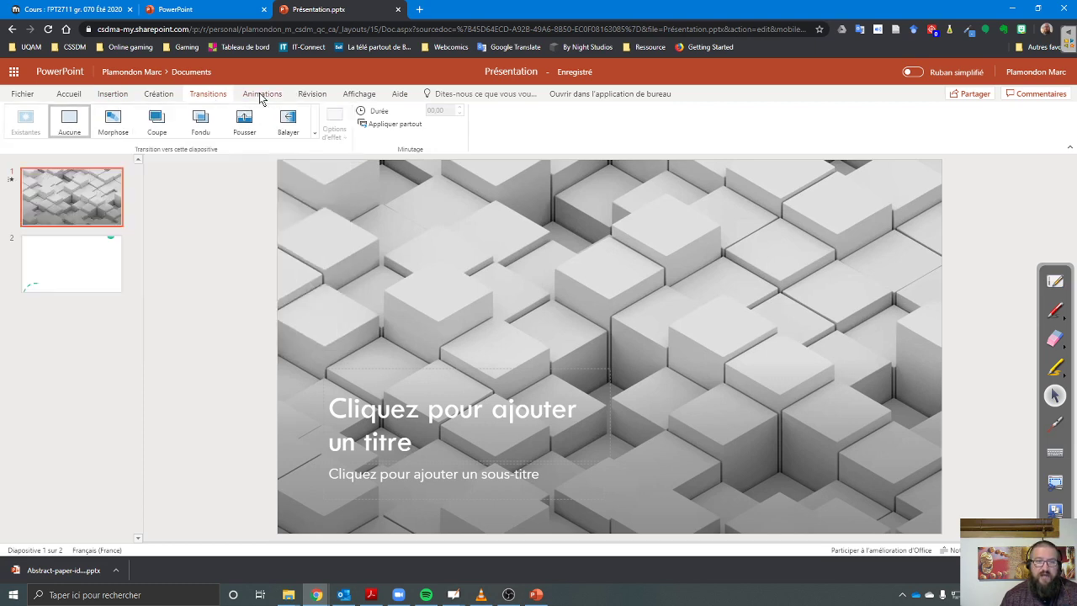
pyautogui.click(317, 136)
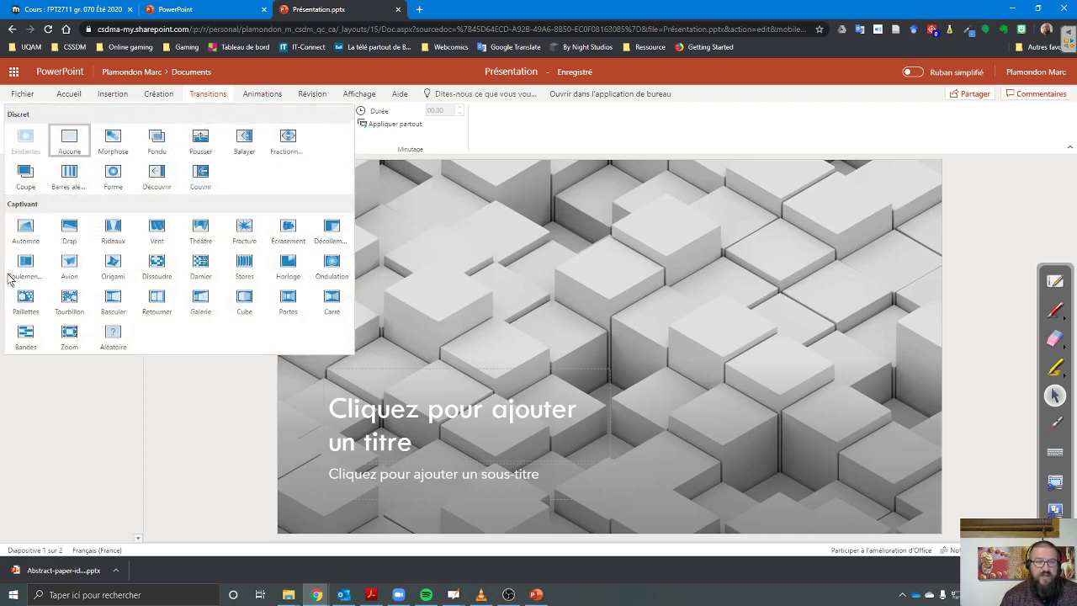
pyautogui.click(504, 144)
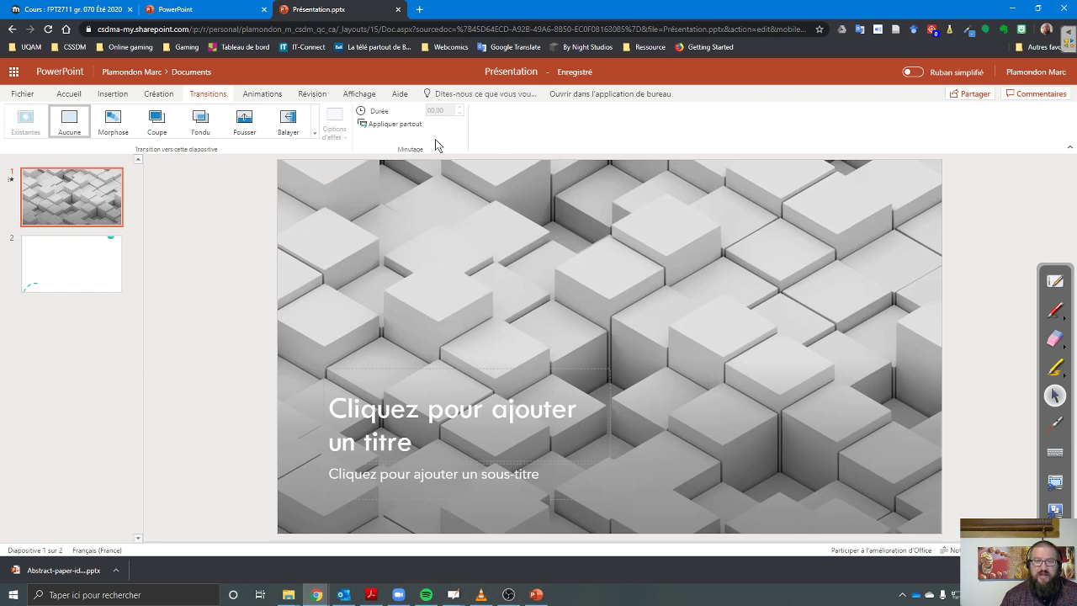
pyautogui.click(263, 95)
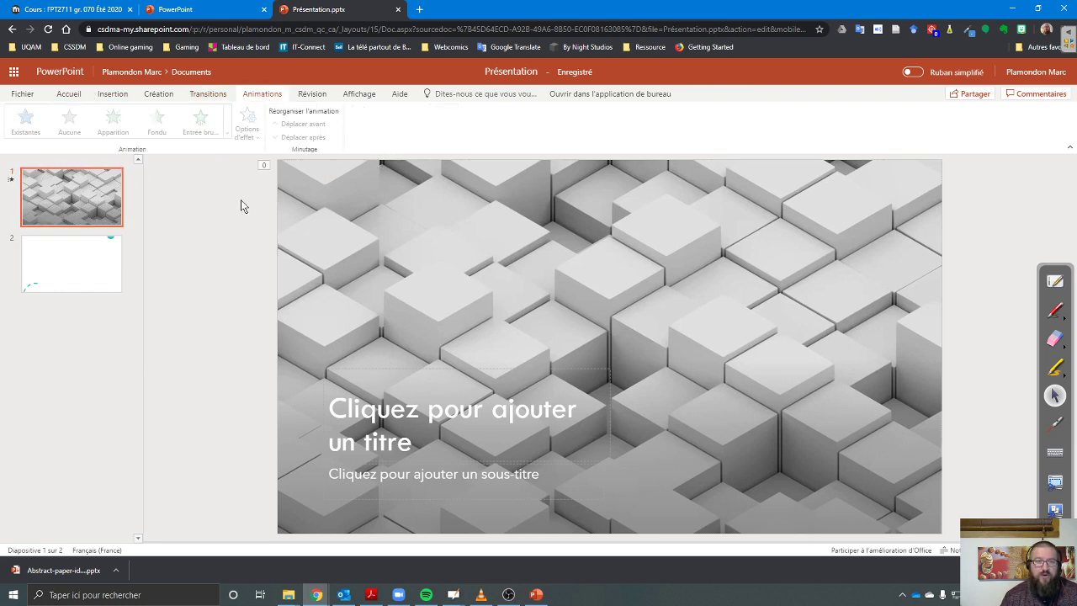
pyautogui.click(407, 369)
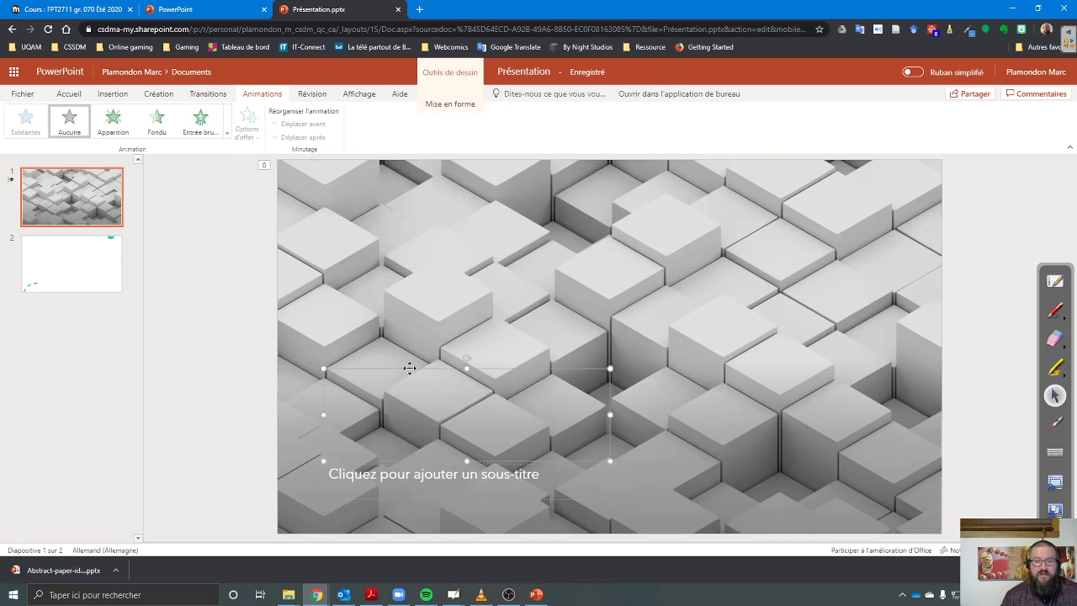
pyautogui.click(228, 135)
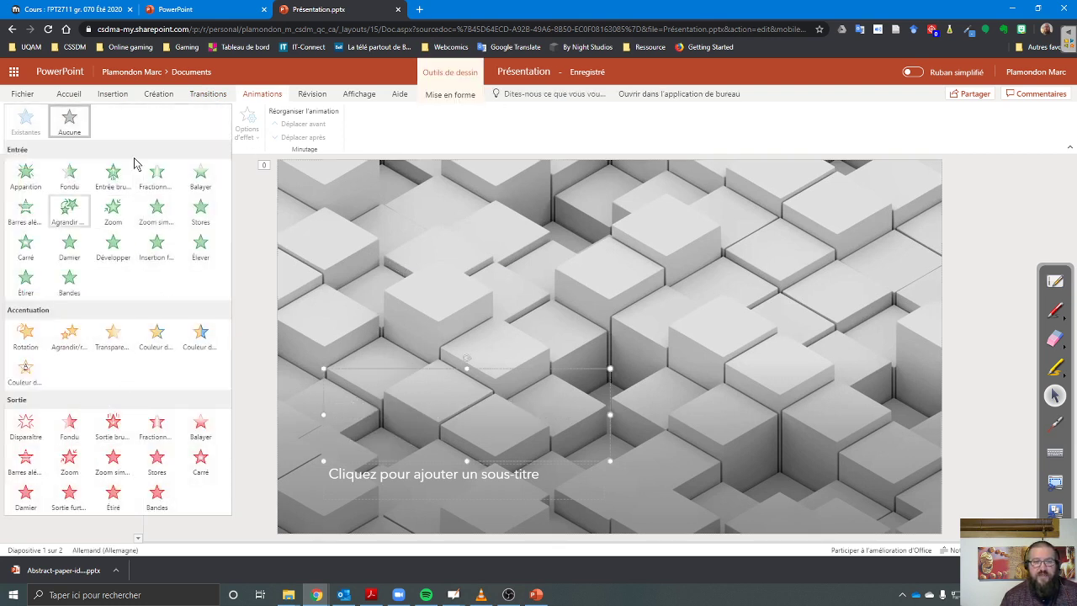
pyautogui.click(392, 140)
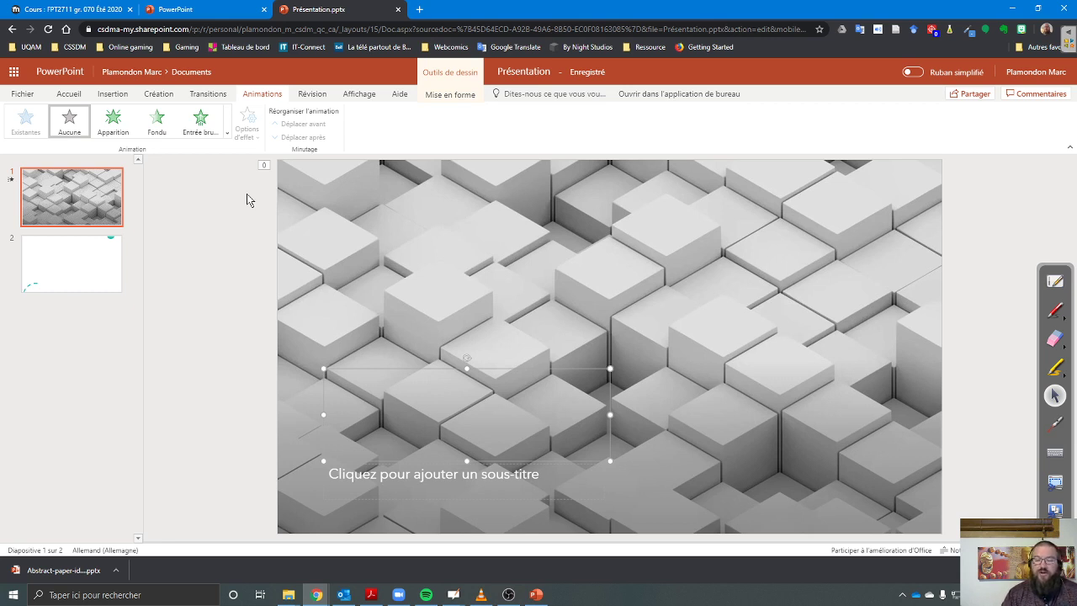
# Open OneDrive from the app launcher, locate Présentation.pptx, then return to OpenBoard
pyautogui.click(13, 71)
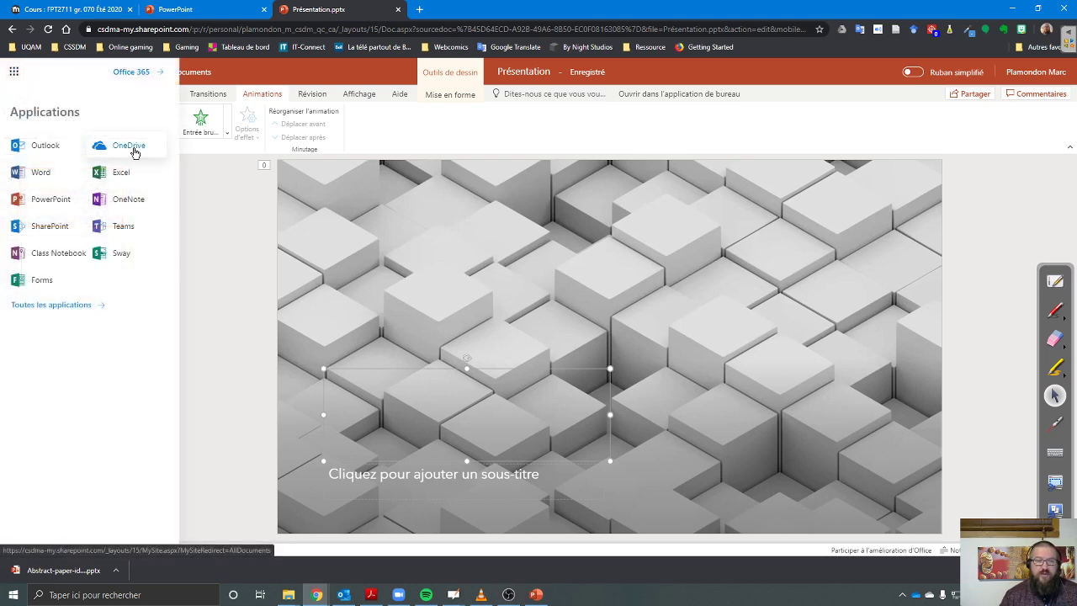
pyautogui.click(135, 152)
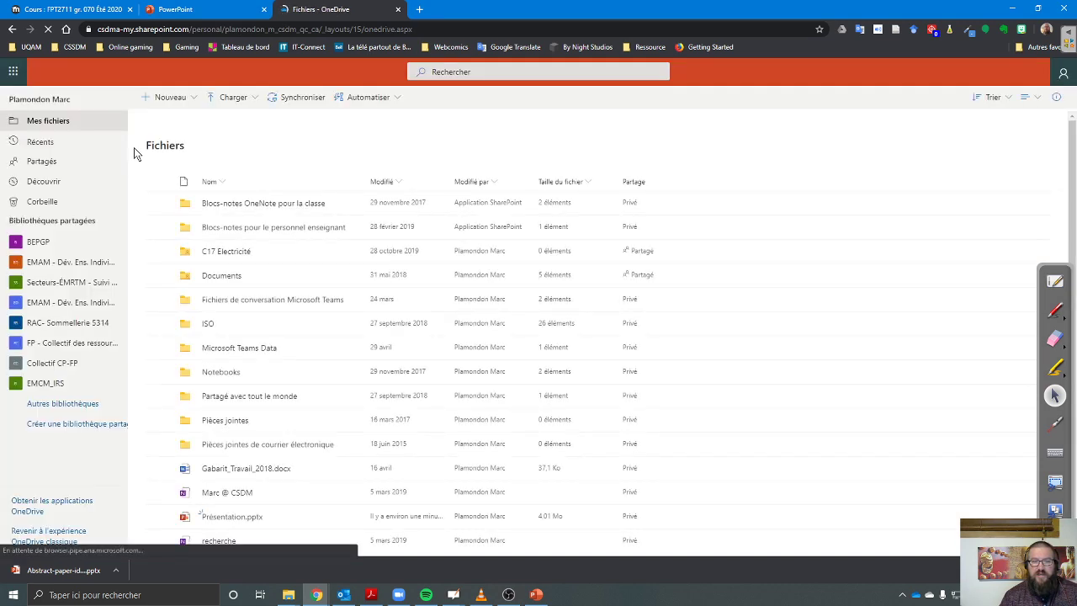
pyautogui.scroll(-1, 307, 220)
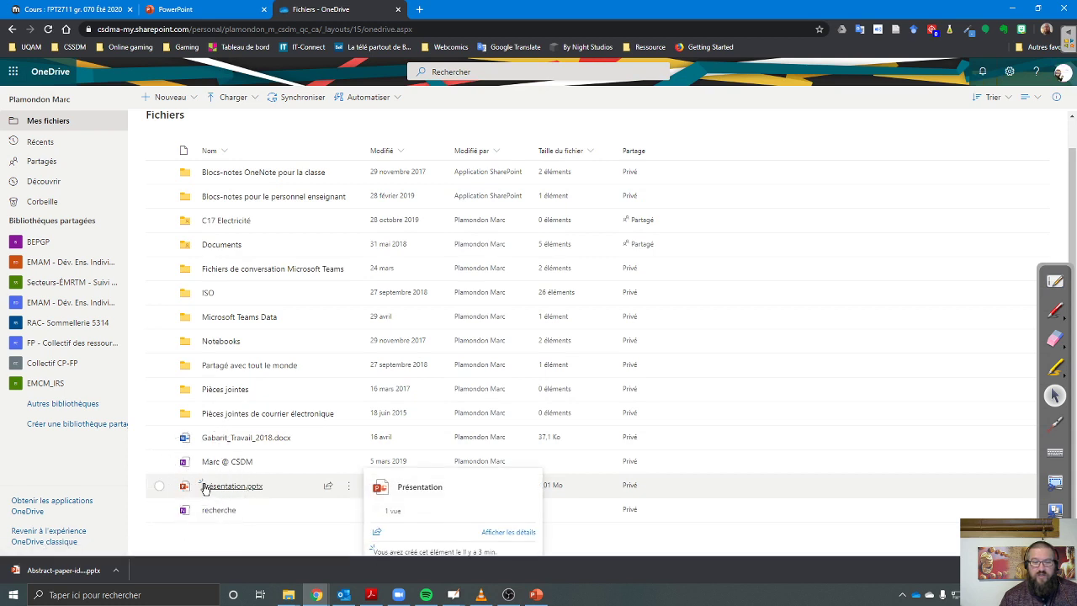
pyautogui.moveTo(232, 485)
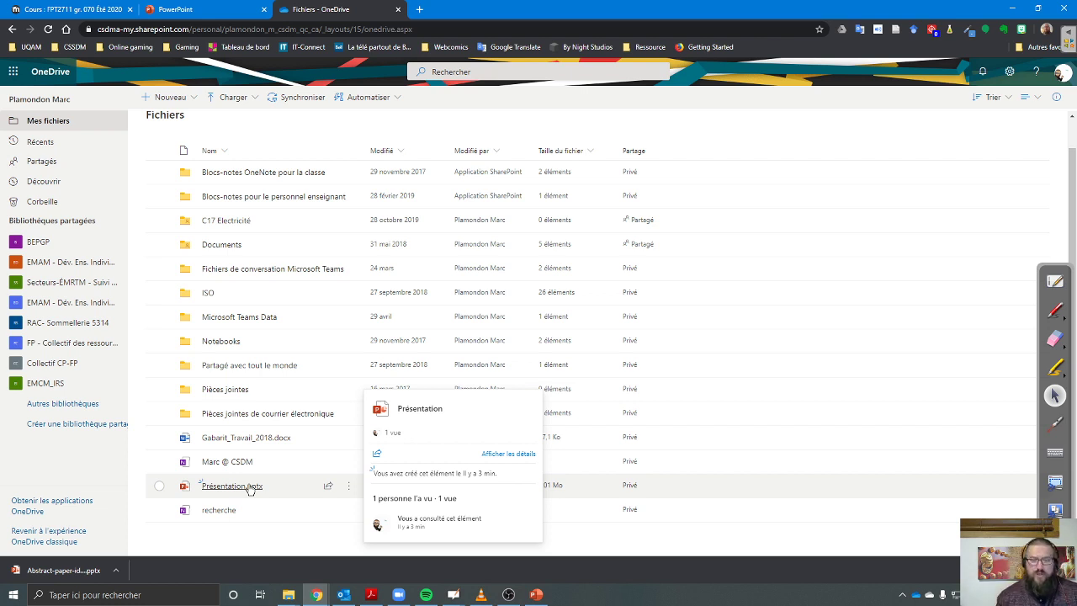
pyautogui.click(1055, 284)
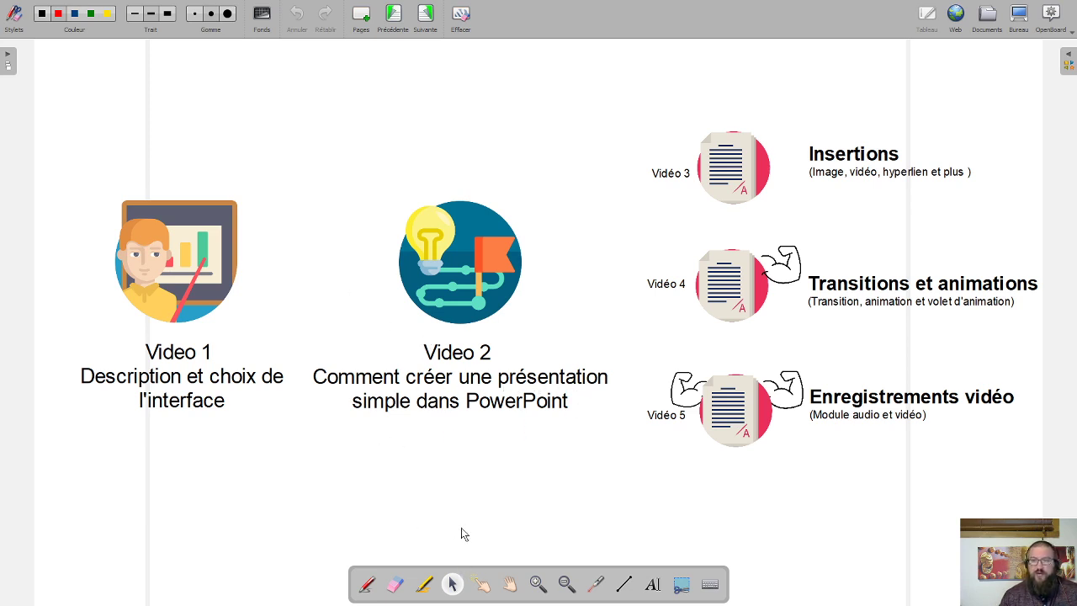
# On the next page, replace the three Music lines with 'Bensound Happiness' and '- Bensound funday'
pyautogui.click(427, 17)
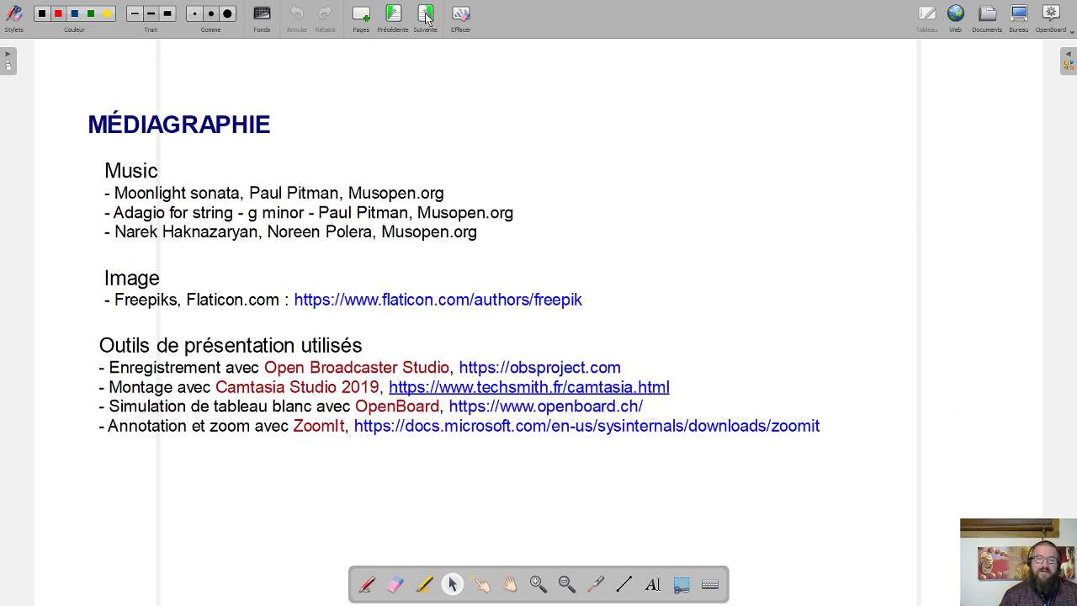
pyautogui.click(384, 227)
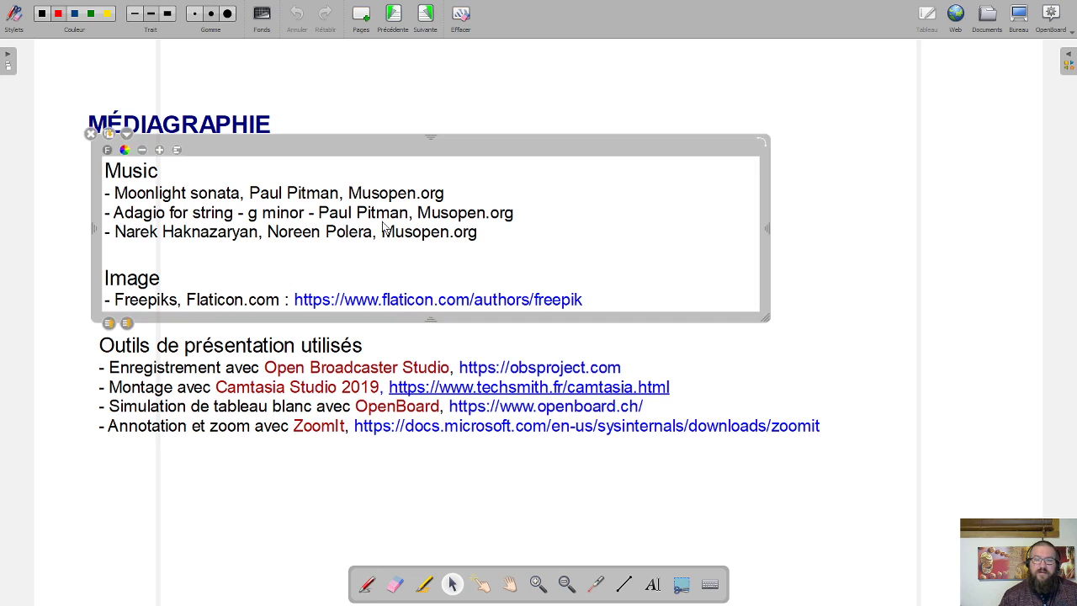
pyautogui.moveTo(481, 234); pyautogui.dragTo(119, 194)
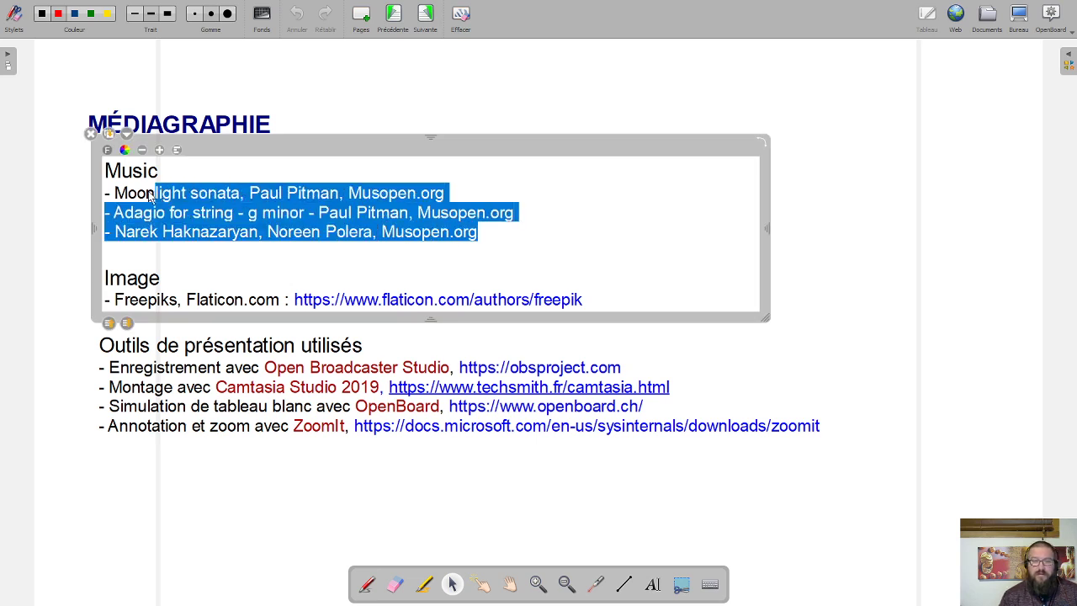
pyautogui.write('B')
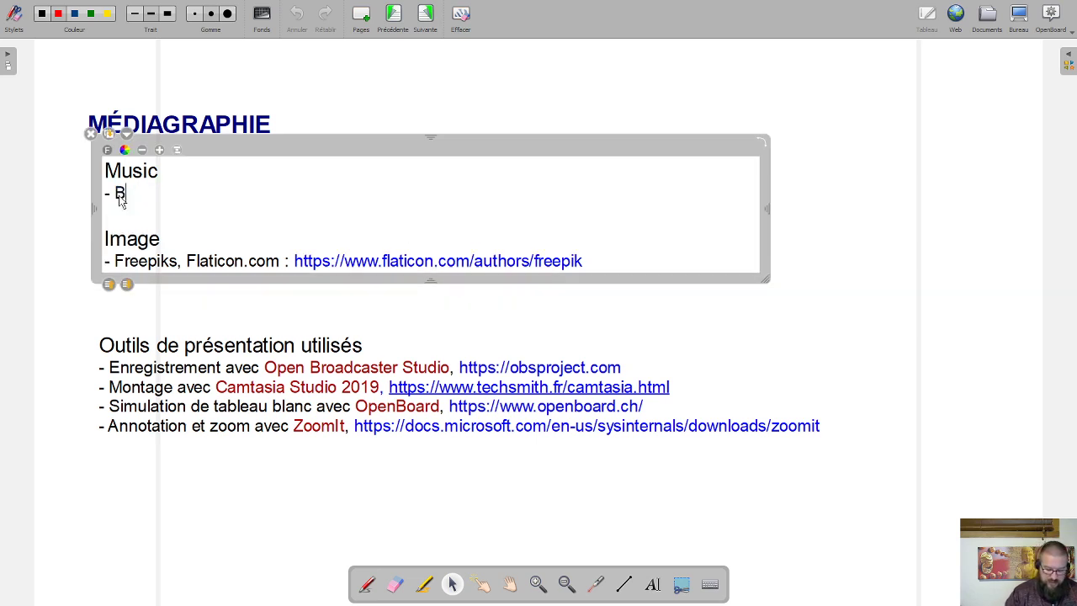
pyautogui.write('ensound')
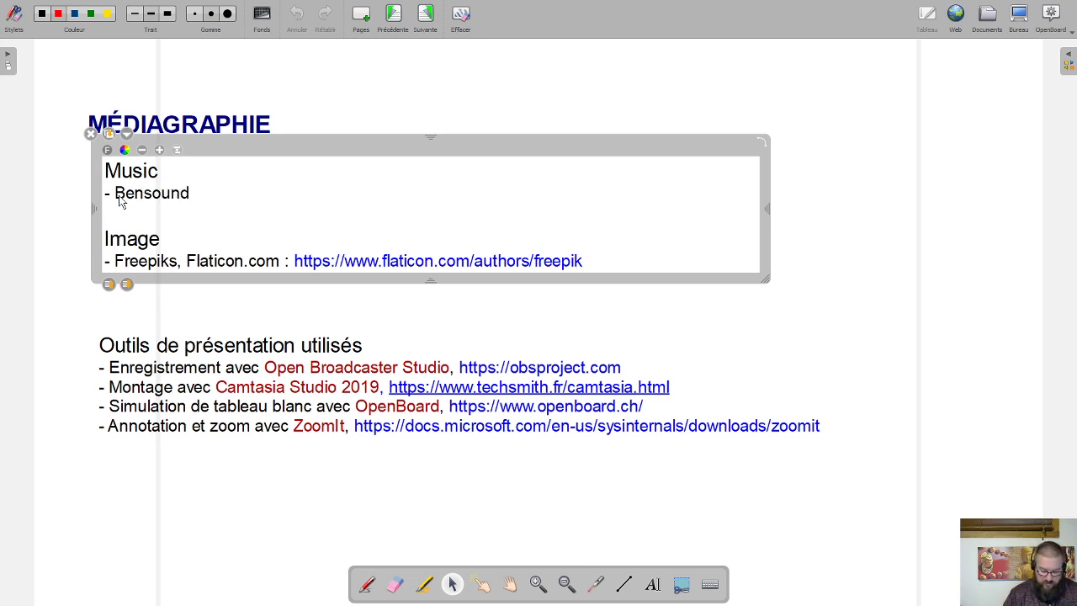
pyautogui.write(' Hap')
pyautogui.press('BackSpace')
pyautogui.write('appi')
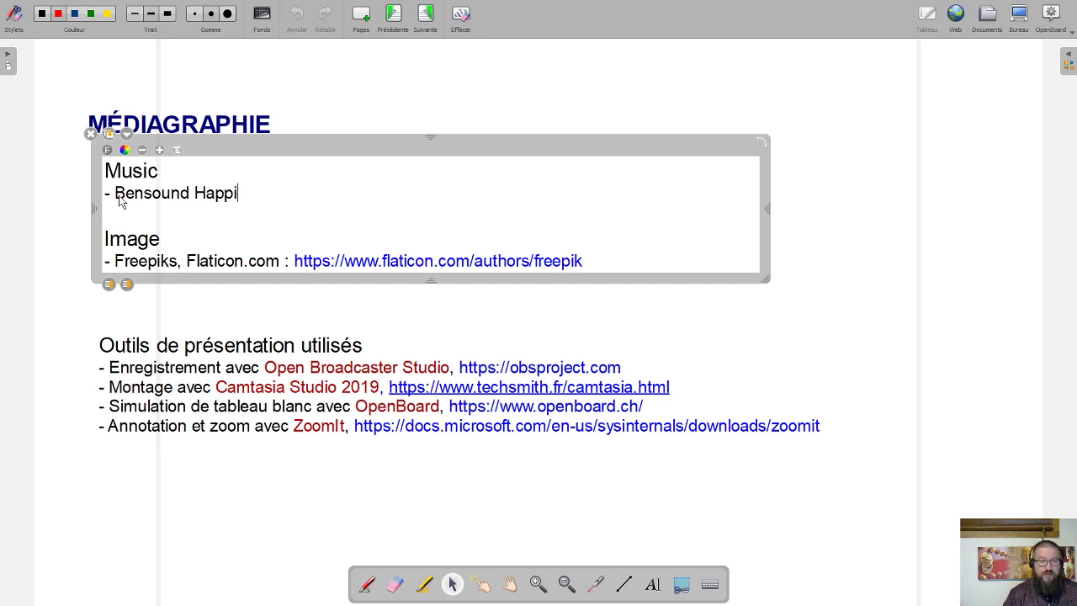
pyautogui.write('ness')
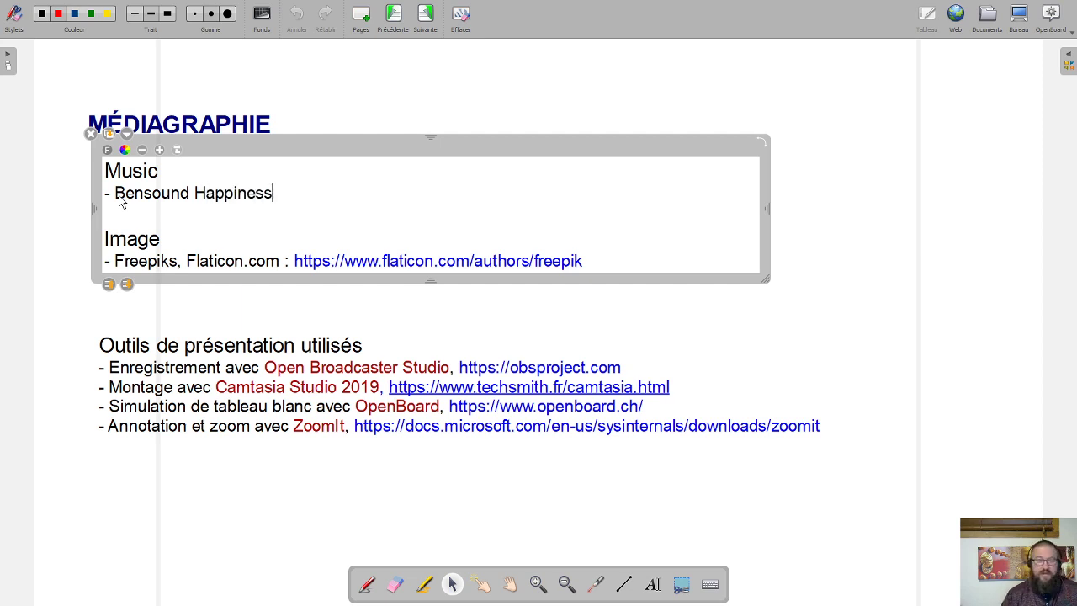
pyautogui.press('Return')
pyautogui.write('- Bens')
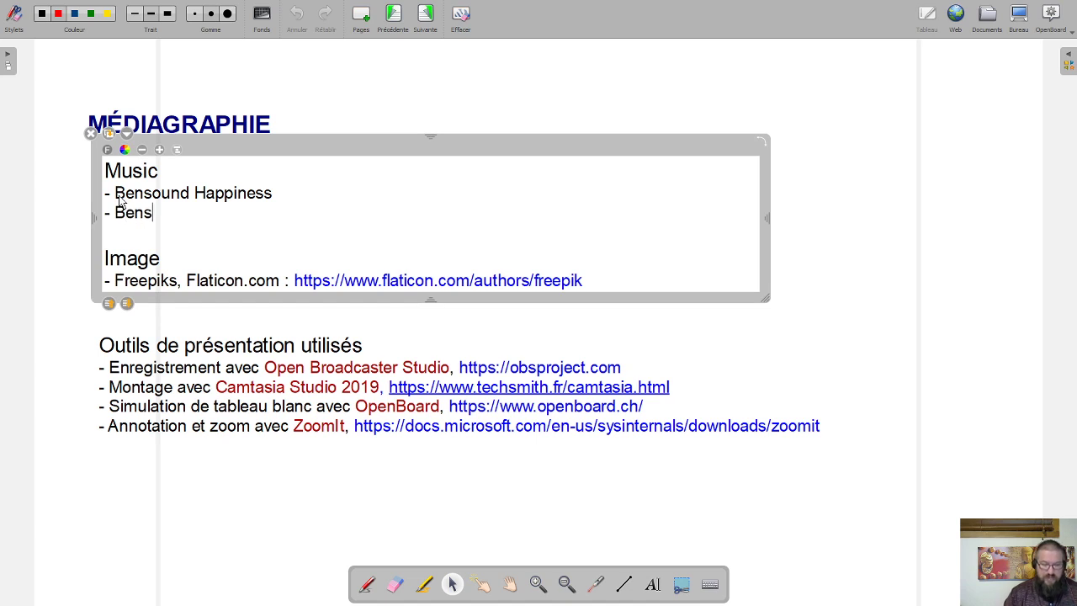
pyautogui.write('ound')
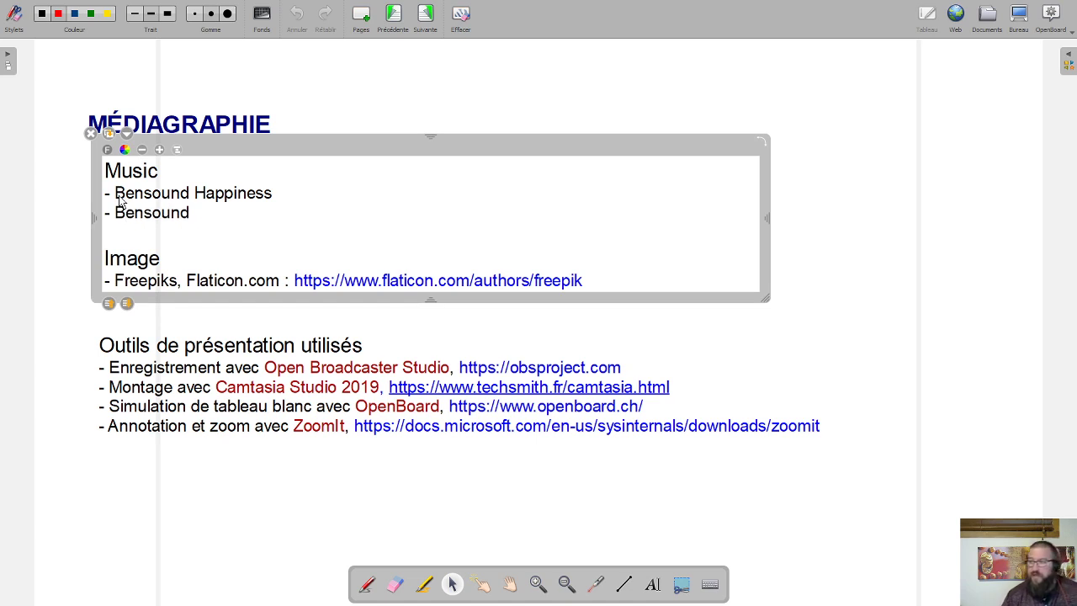
pyautogui.write(' funday')
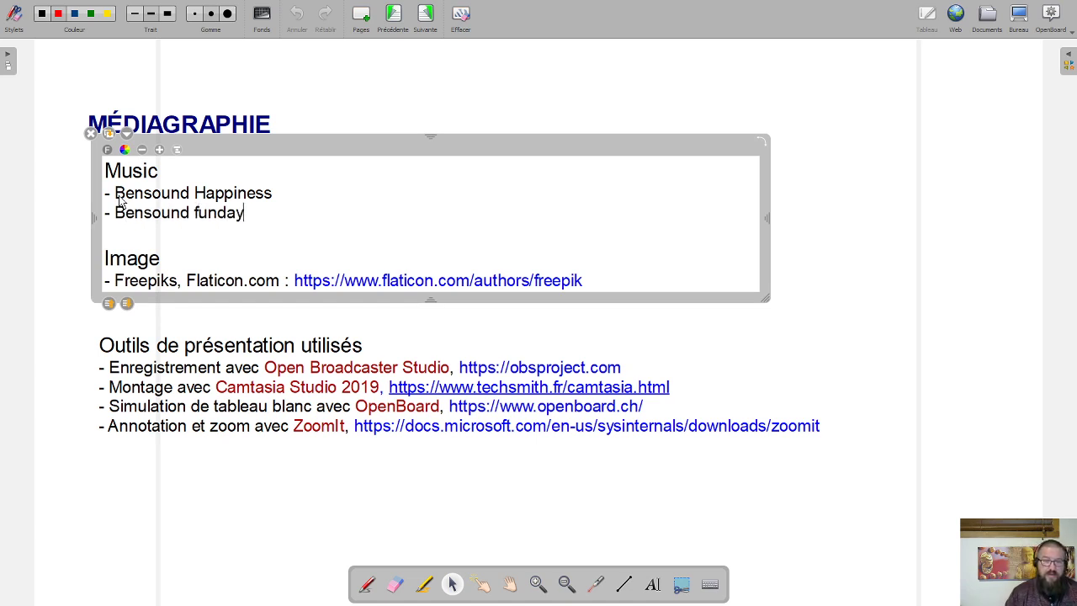
pyautogui.click(851, 254)
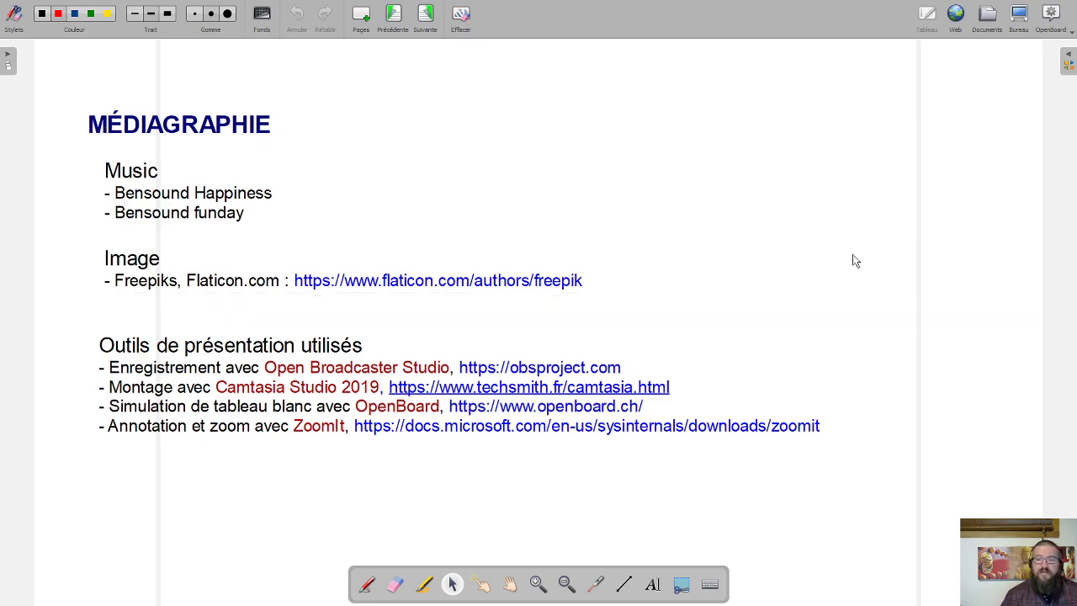